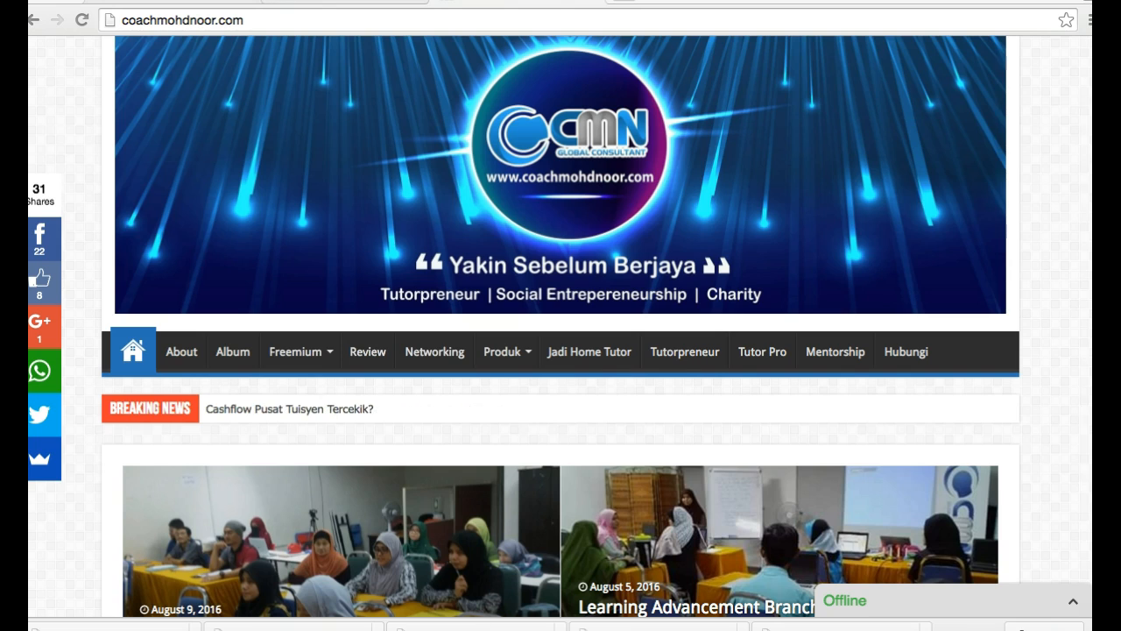
Open gmail.com in a new browser tab and go from the inbox to Google Drive.
key("ctrl+t")
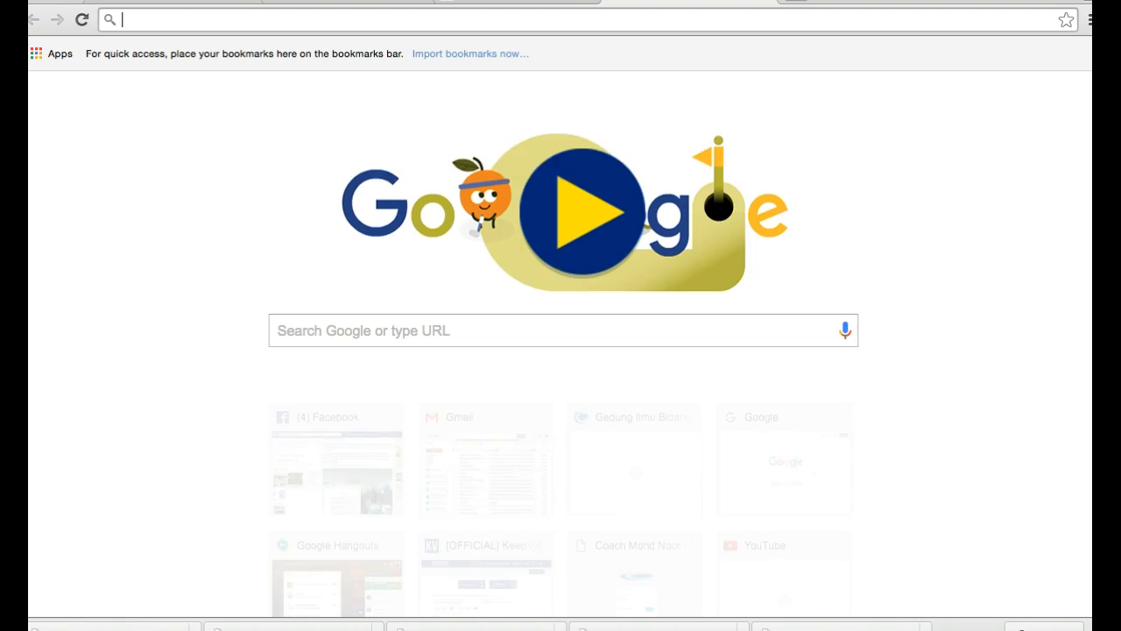
type("gmail.com")
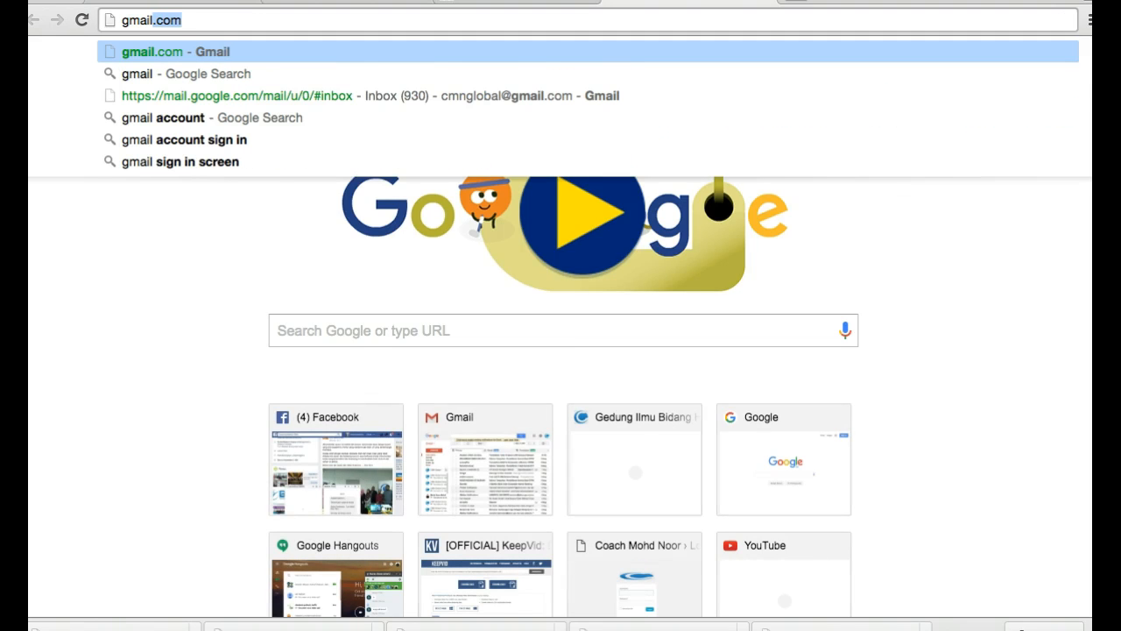
key("Return")
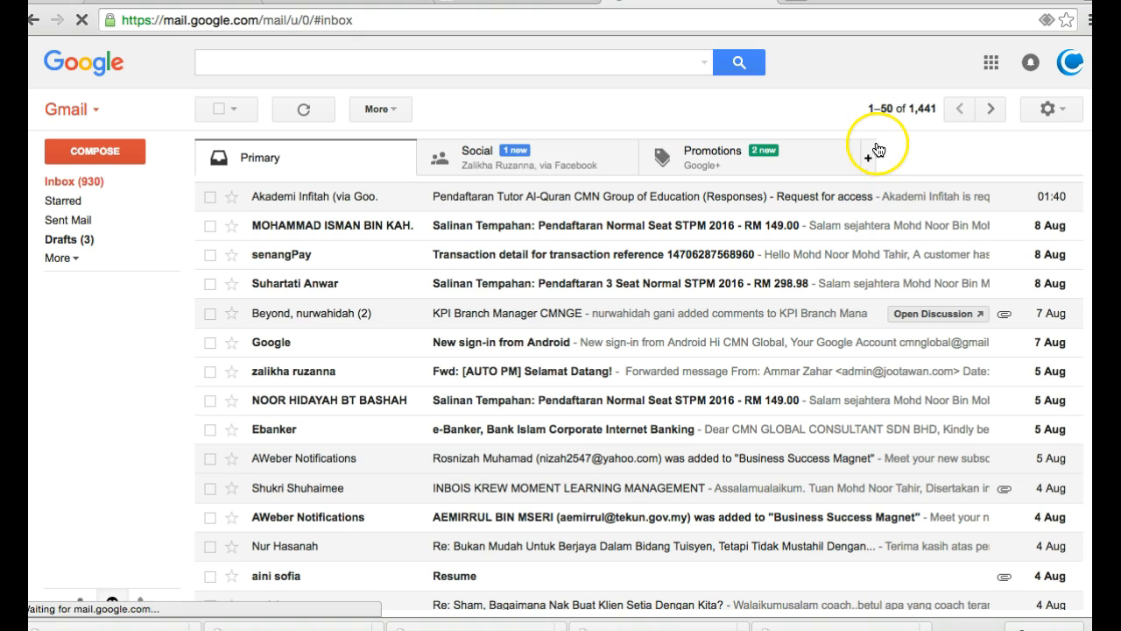
left_click(993, 69)
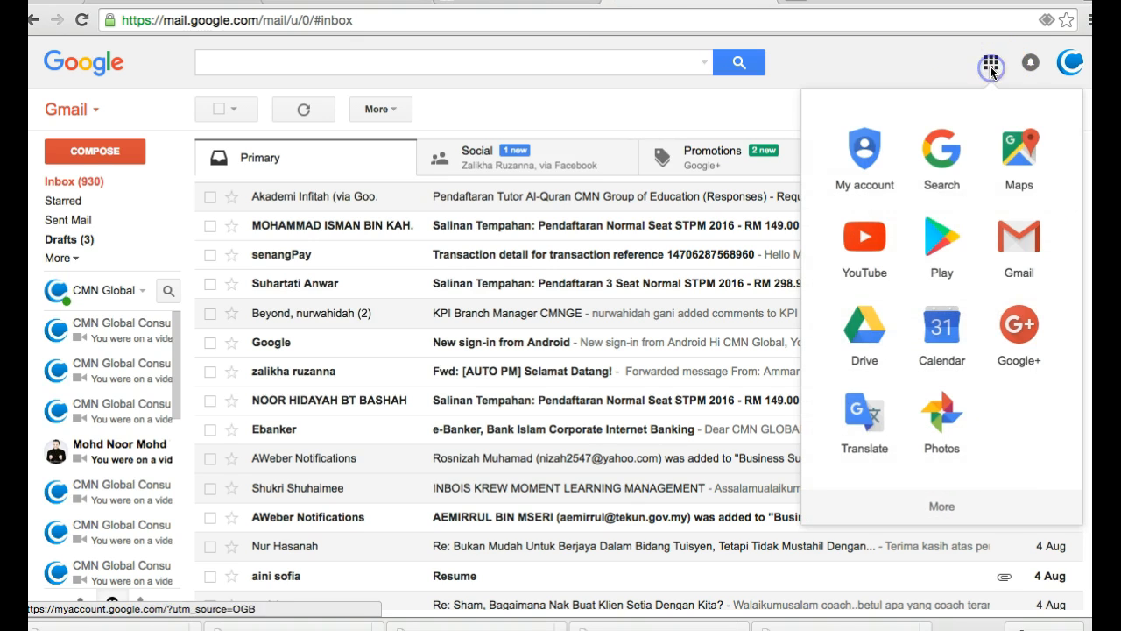
left_click(857, 335)
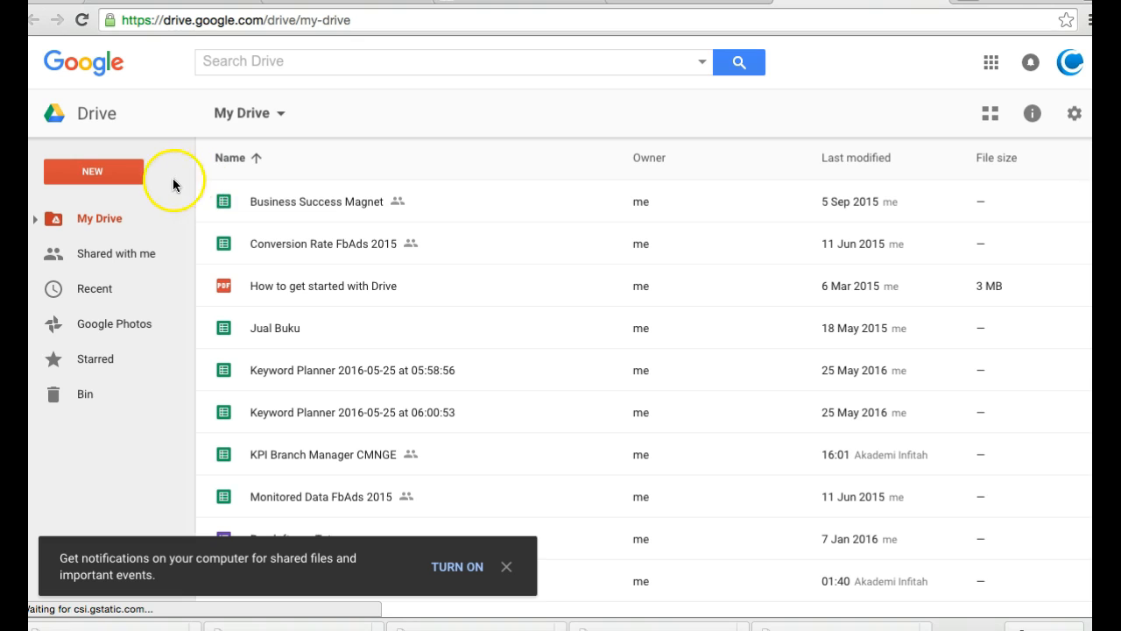
Create a new blank Google Form from Drive.
left_click(123, 172)
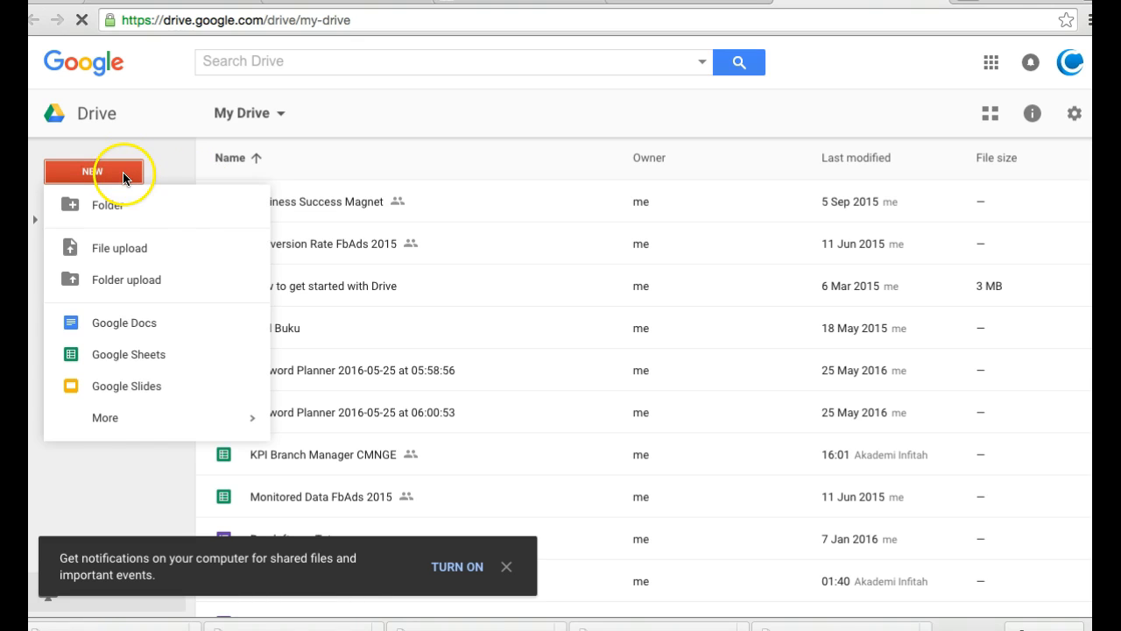
mouse_move(158, 420)
left_click(311, 427)
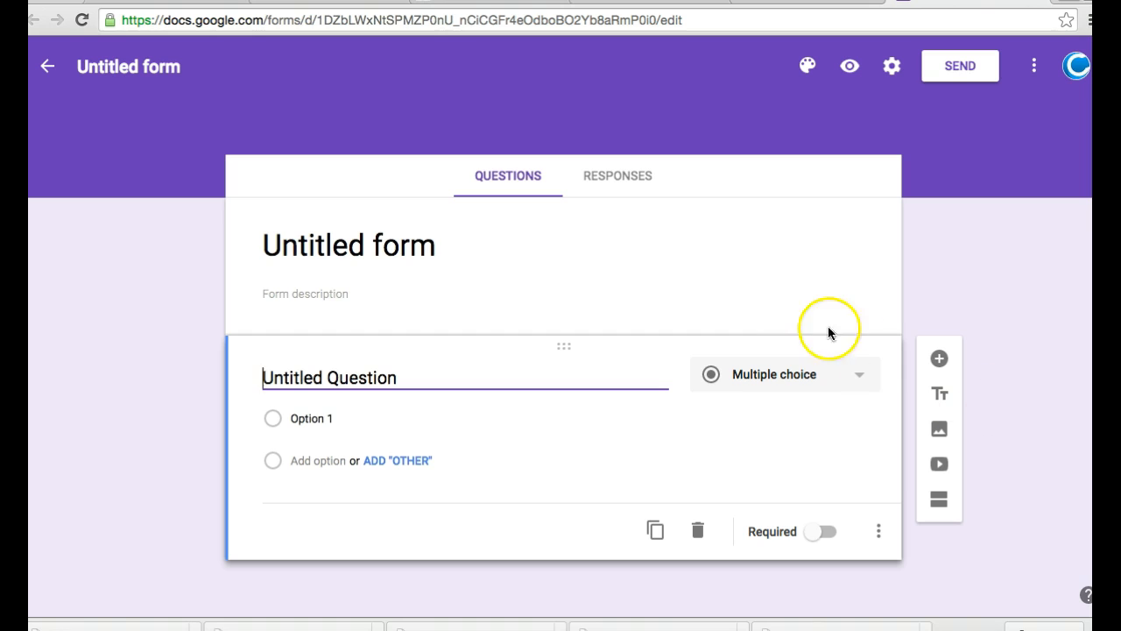
Title the form "Pendaftaran Tutor Akademi CMN" and leave its description empty.
left_click(511, 248)
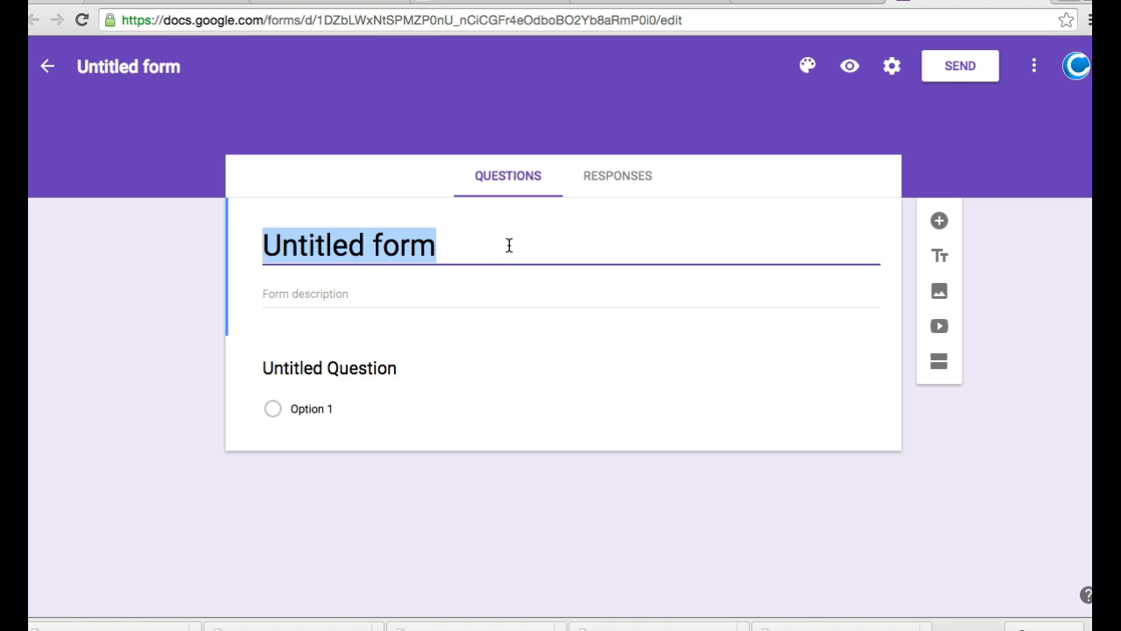
type("Pendaf")
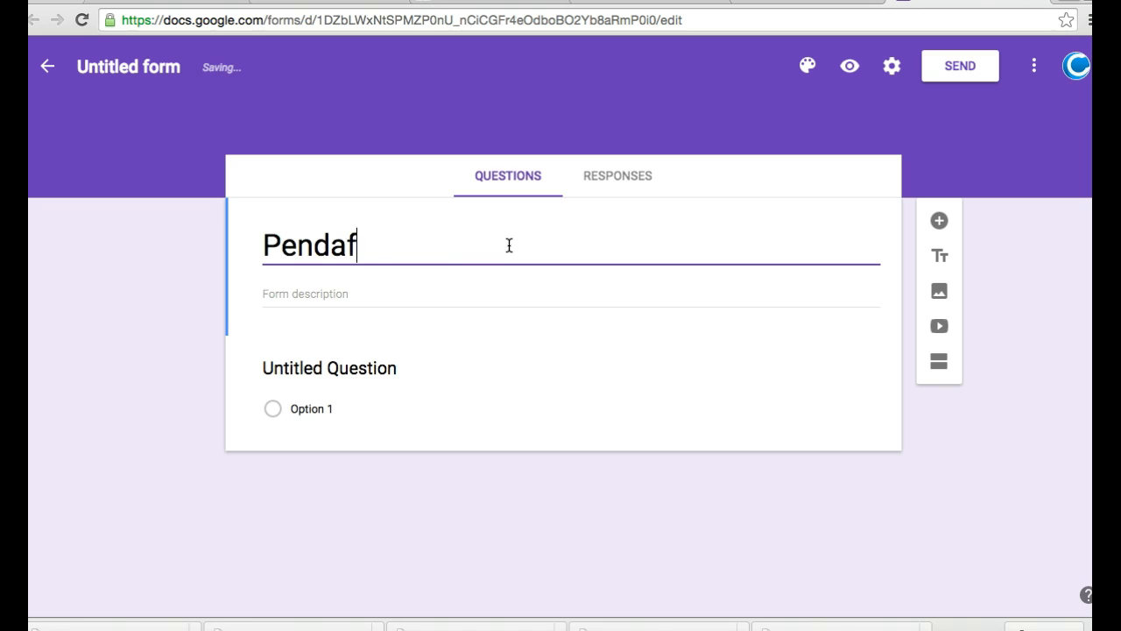
type("taran Tut")
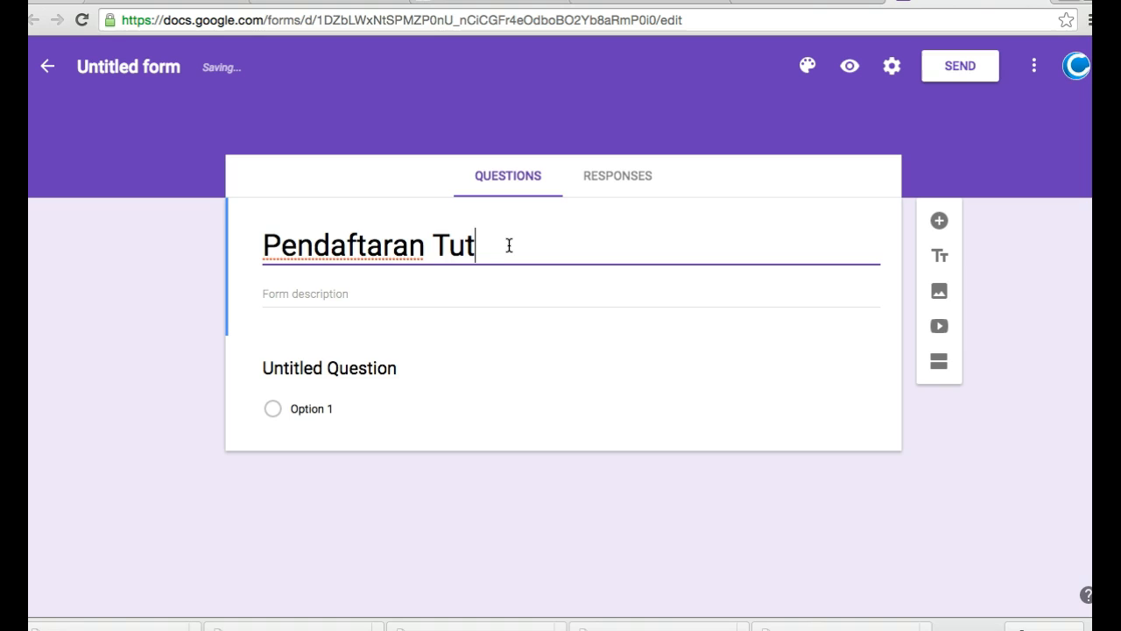
type("or Akade")
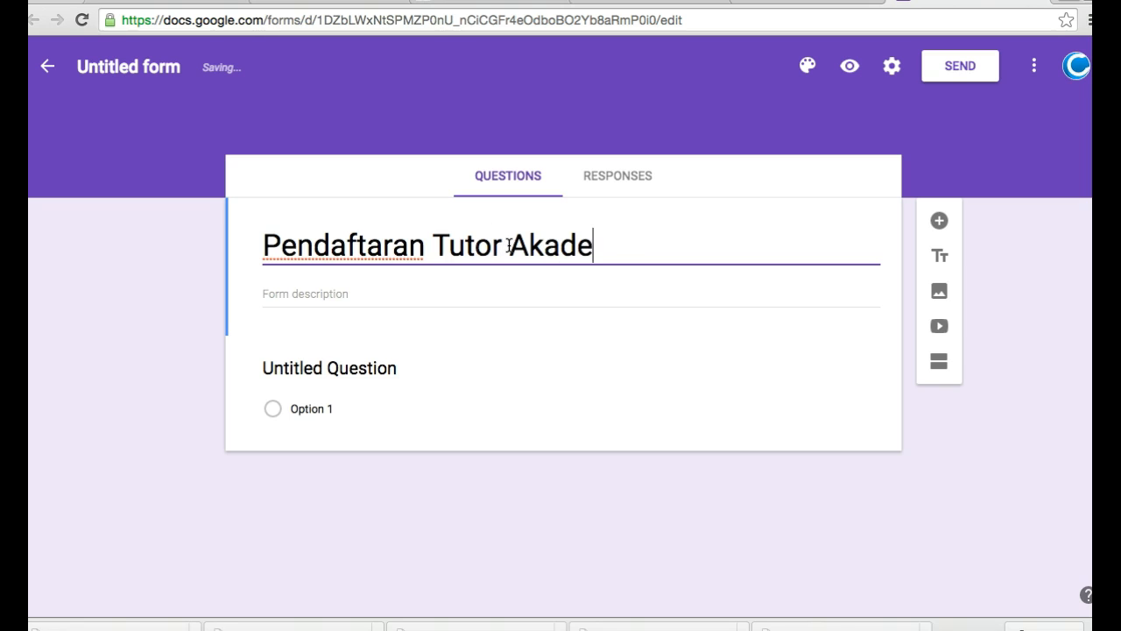
type("mi CMN")
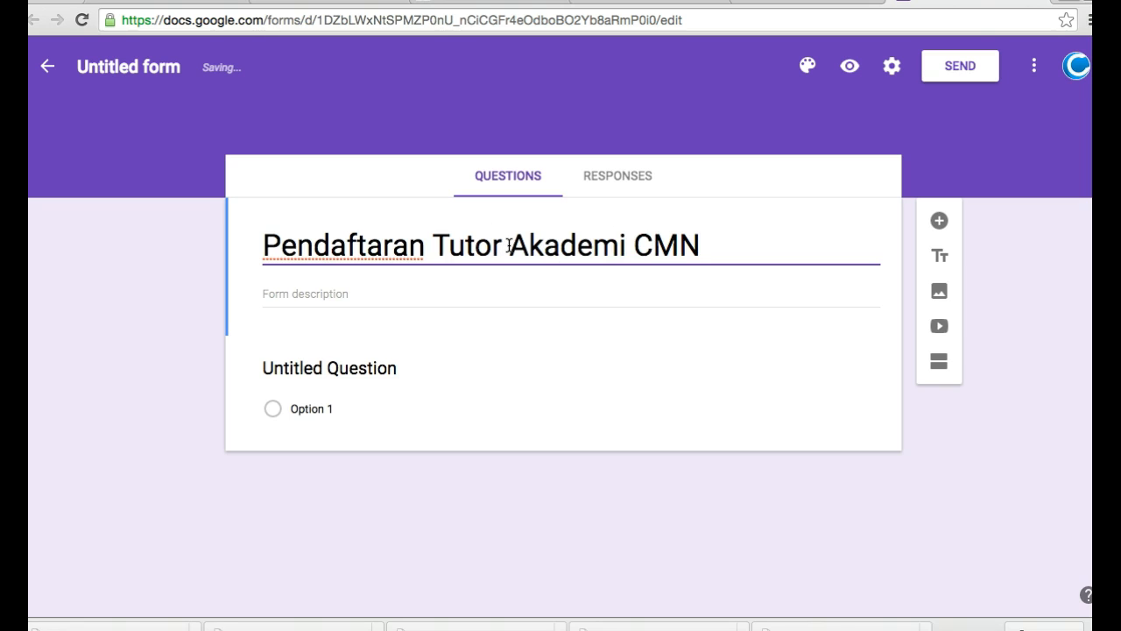
left_click(436, 295)
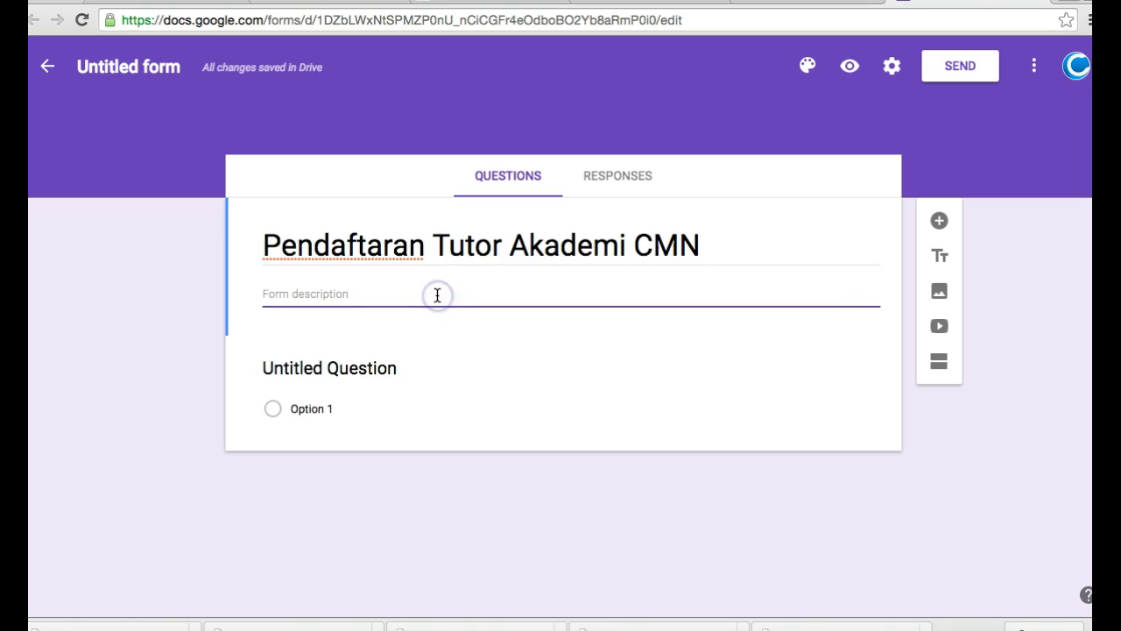
left_click(409, 300)
Replace the untitled first question's text with "Nama penuh".
left_click(396, 367)
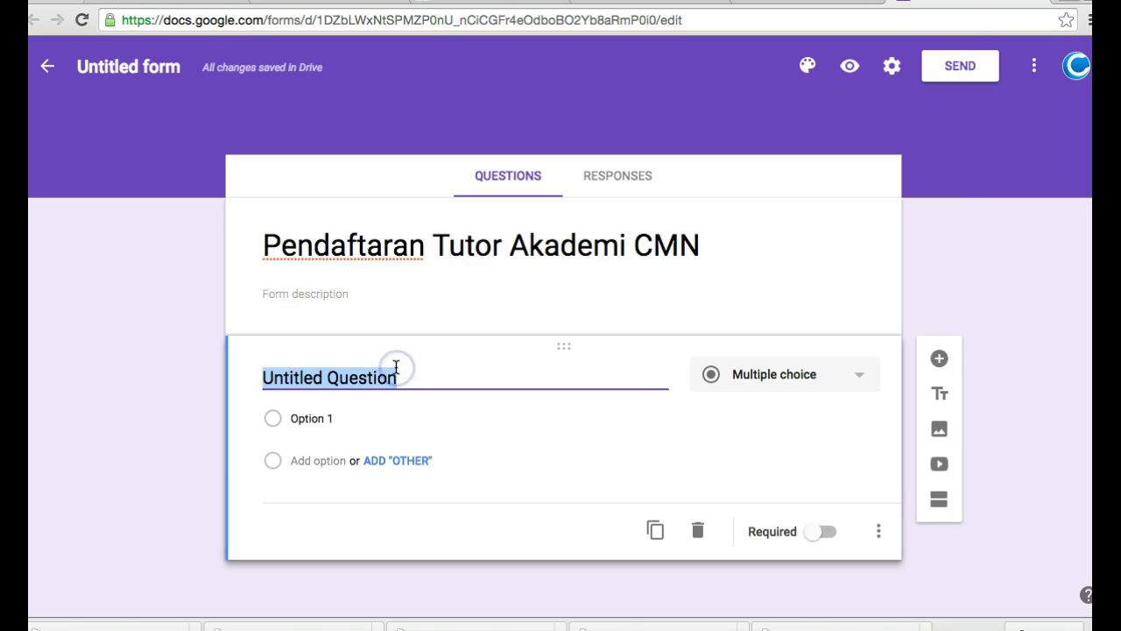
type("N")
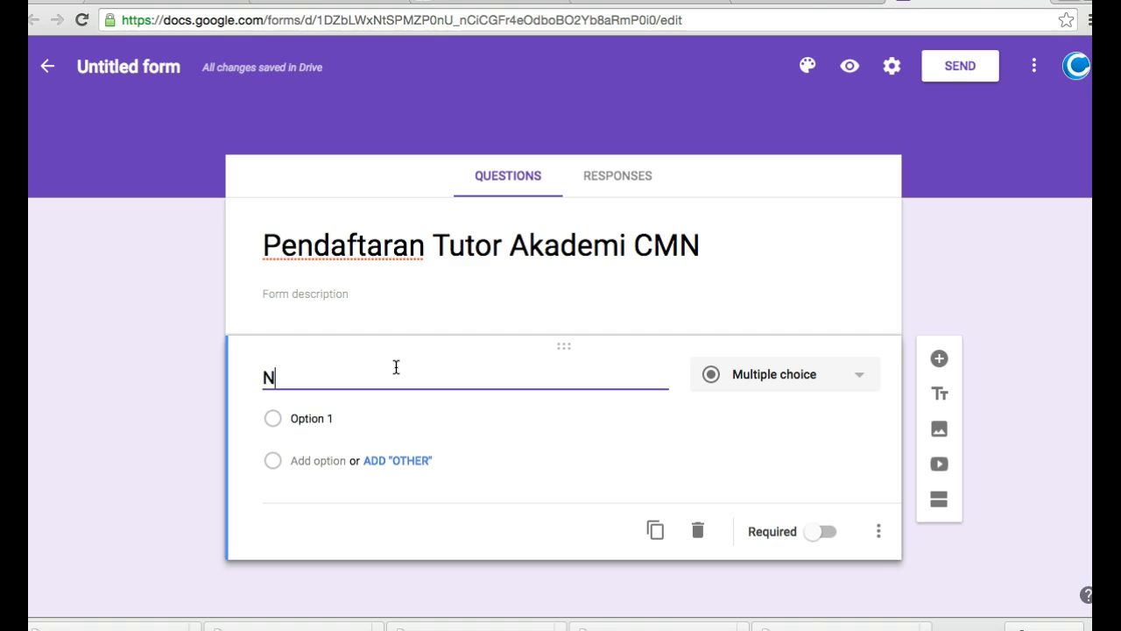
type("ama penuh")
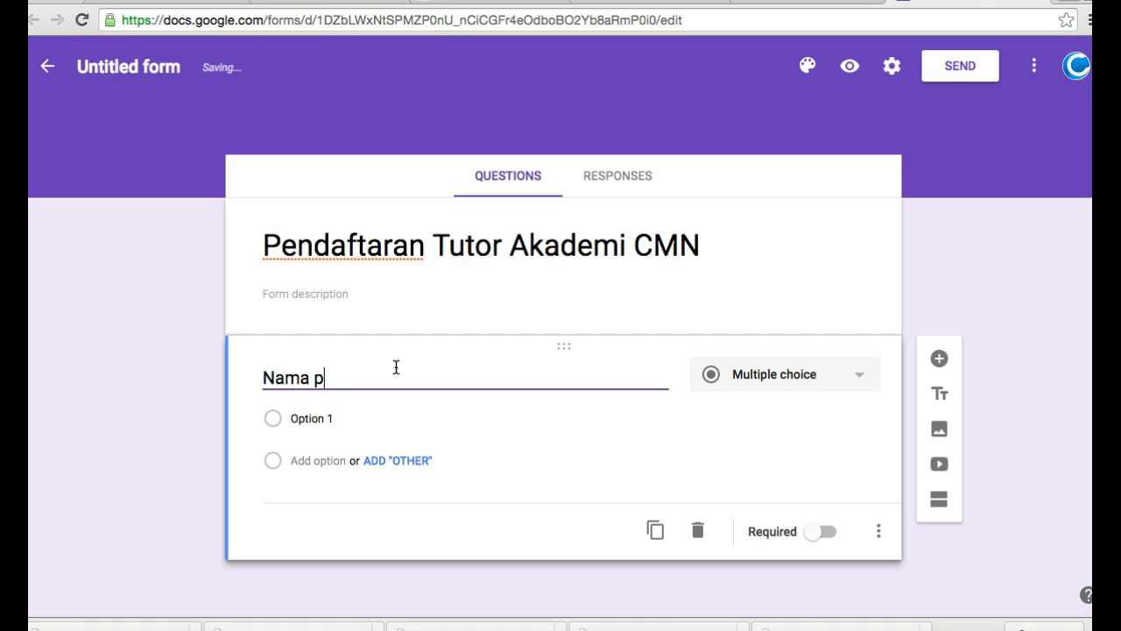
left_click(808, 388)
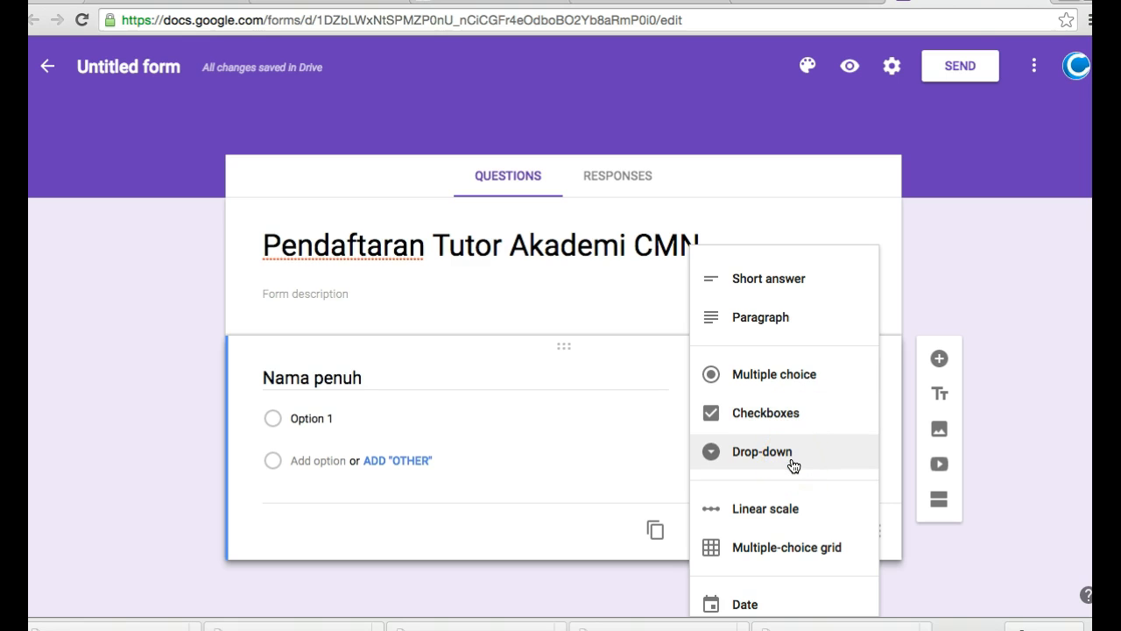
scroll(793, 465, "down", 2)
scroll(794, 465, "up", 2)
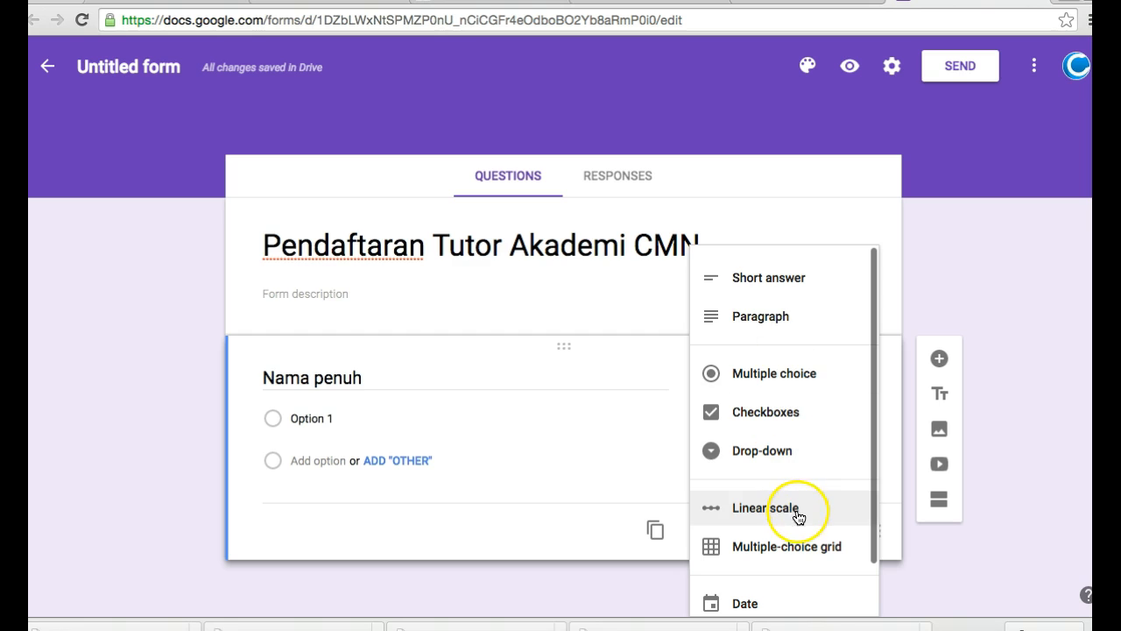
scroll(805, 544, "down", 1)
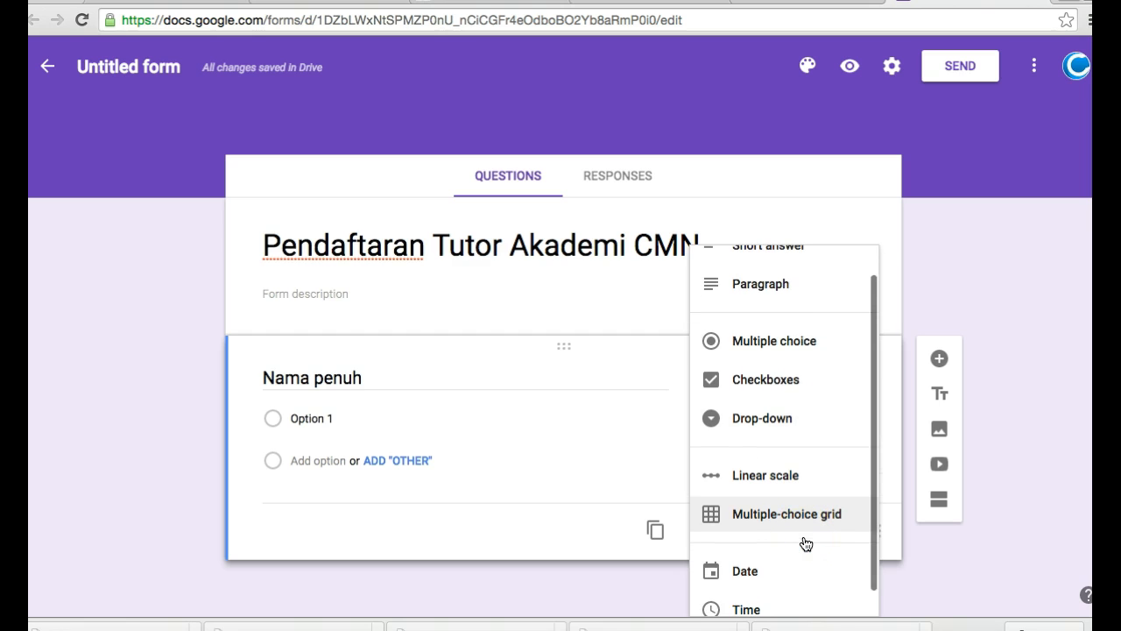
scroll(804, 543, "down", 1)
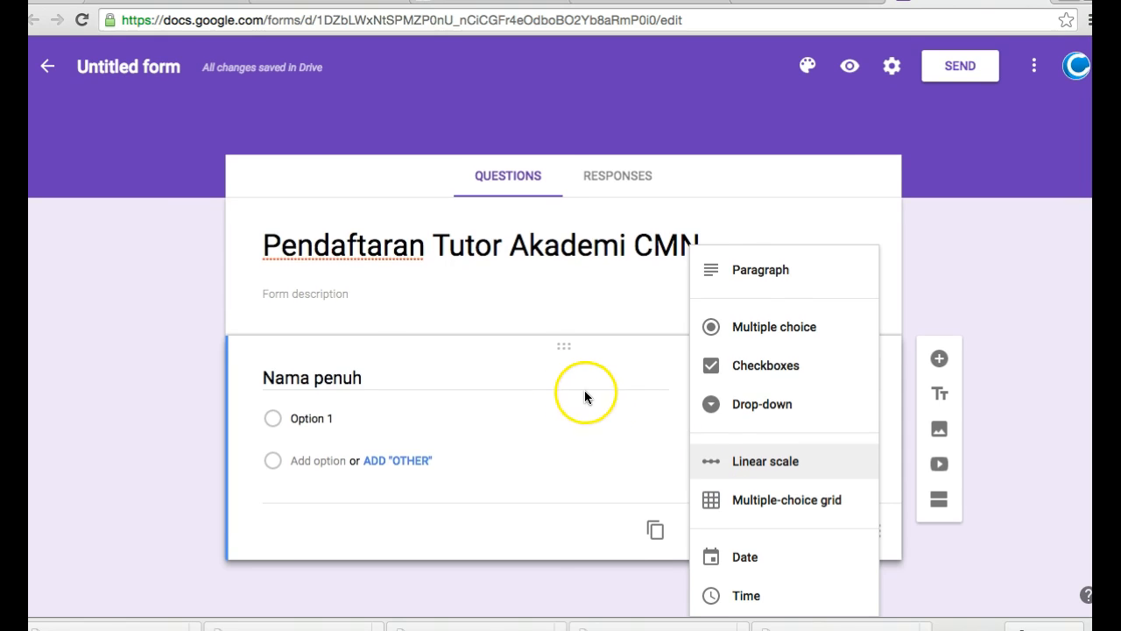
left_click(598, 370)
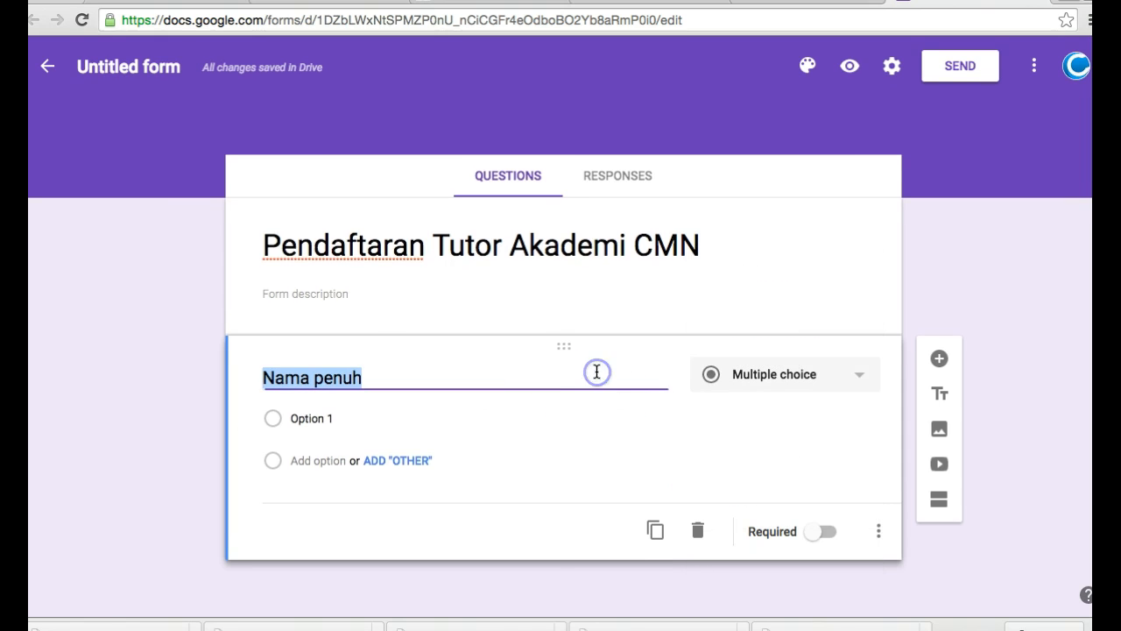
Set the "Nama penuh" question to the Short answer type and make it required.
left_click(782, 379)
left_click(768, 295)
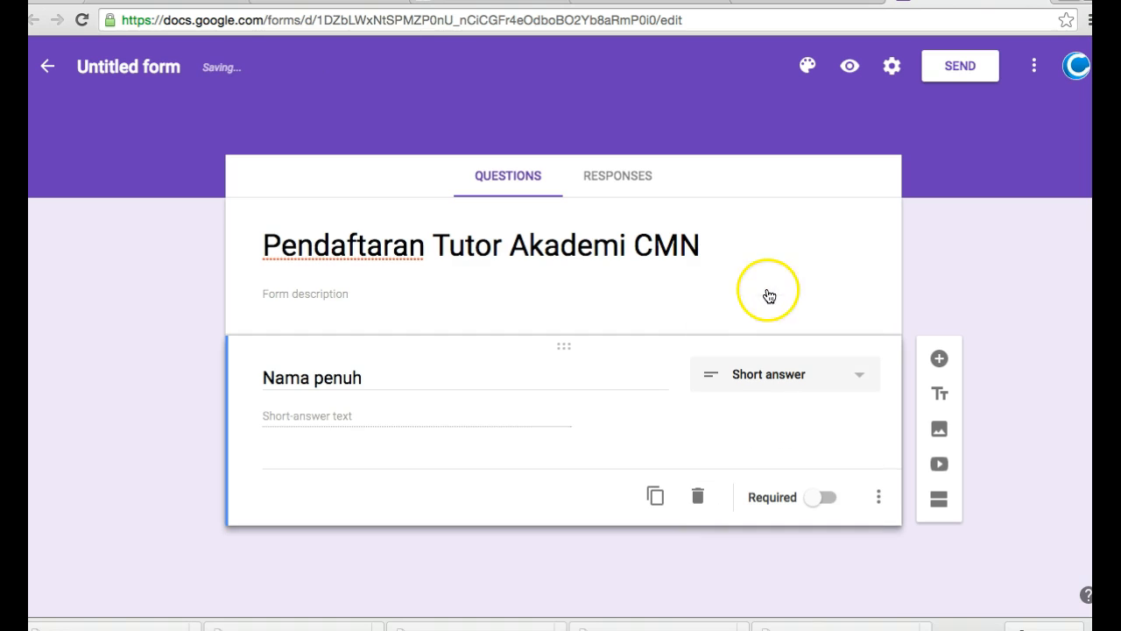
left_click(826, 498)
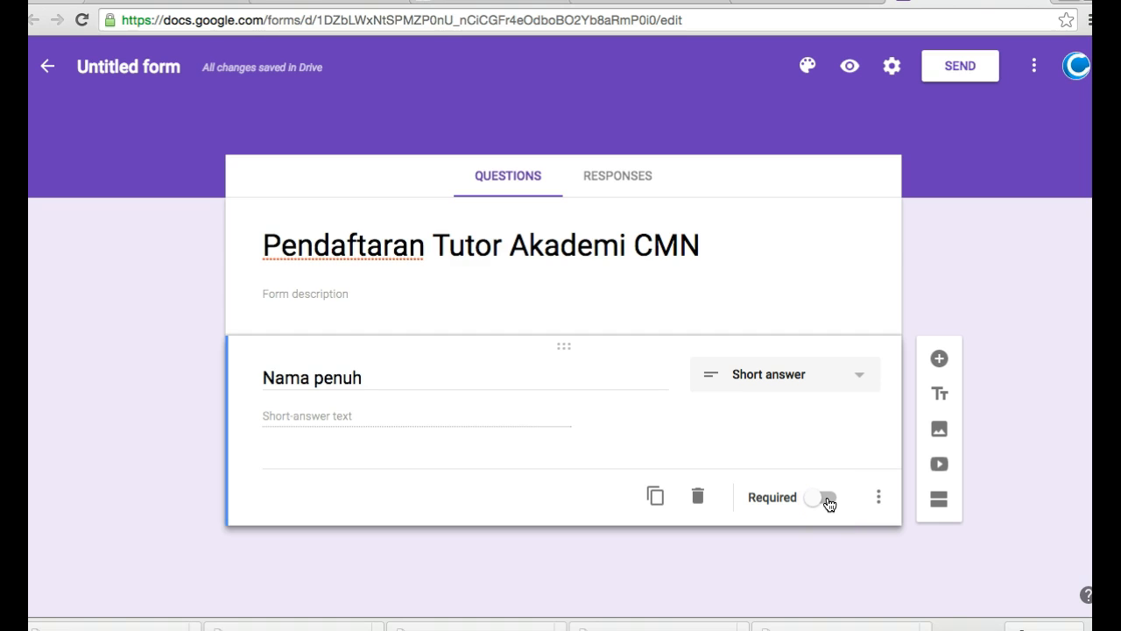
left_click(827, 499)
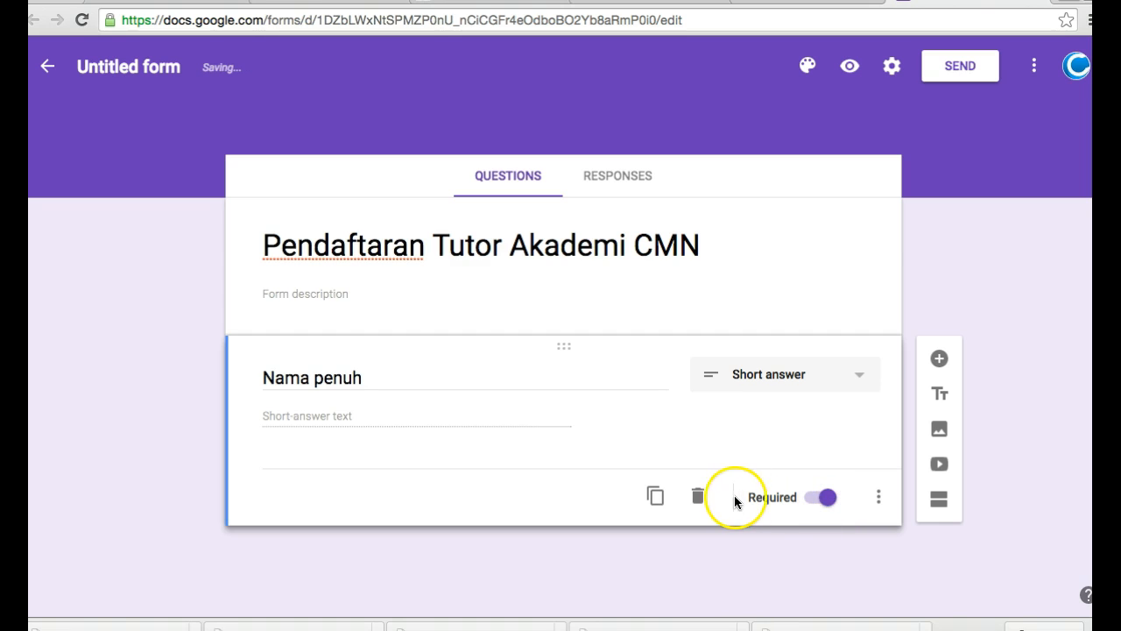
Duplicate the "Nama penuh" question and retitle the copy "No kad pengenalan".
left_click(656, 497)
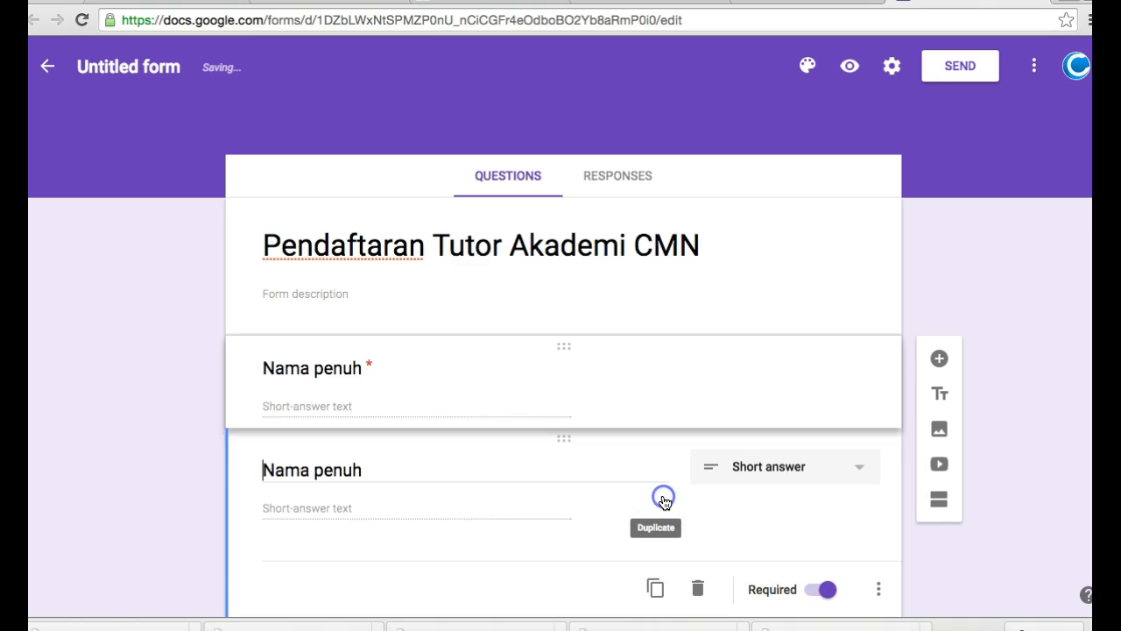
left_click(380, 408)
left_click_drag(380, 408, 228, 403)
type("N")
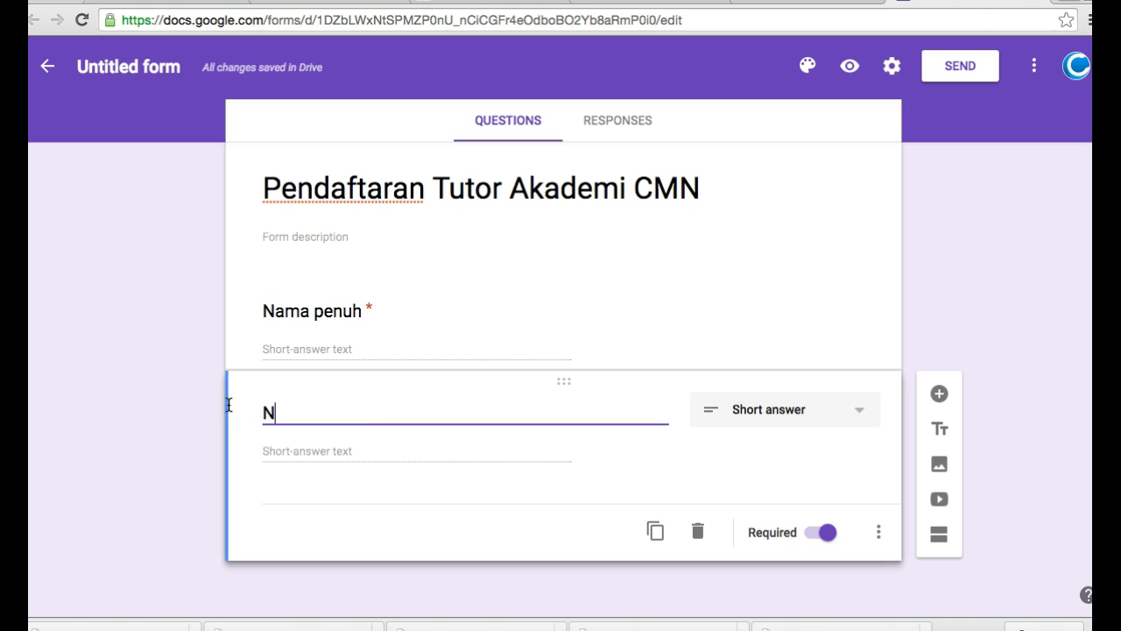
type("o kad pengenalan")
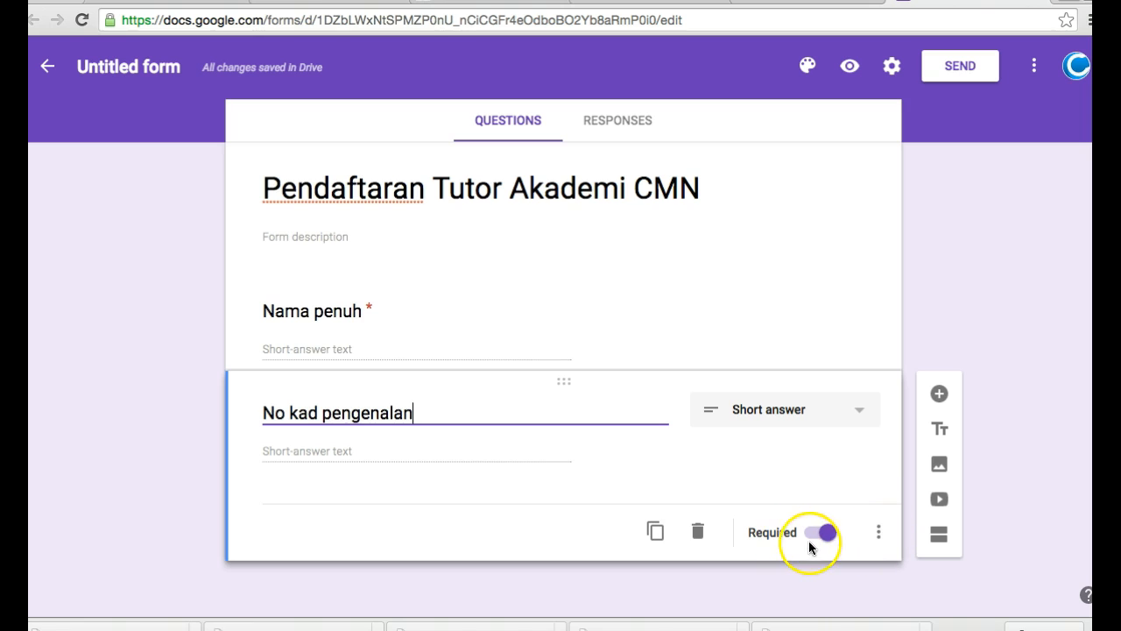
Duplicate the "No kad pengenalan" question and retitle the copy "Jantina".
left_click(657, 531)
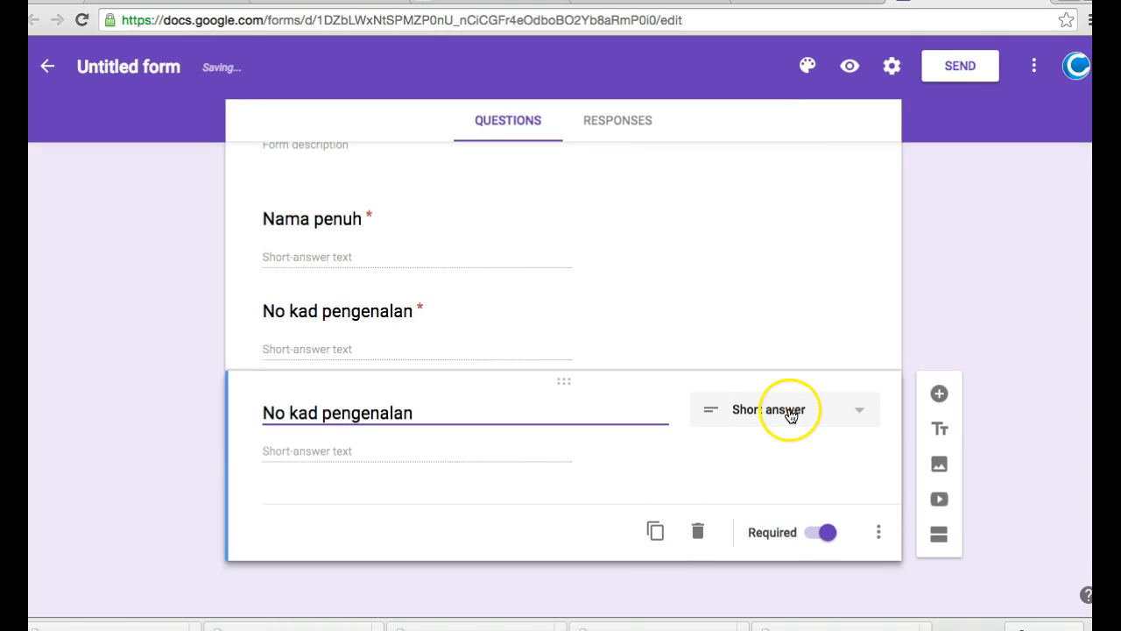
left_click(785, 415)
left_click(458, 421)
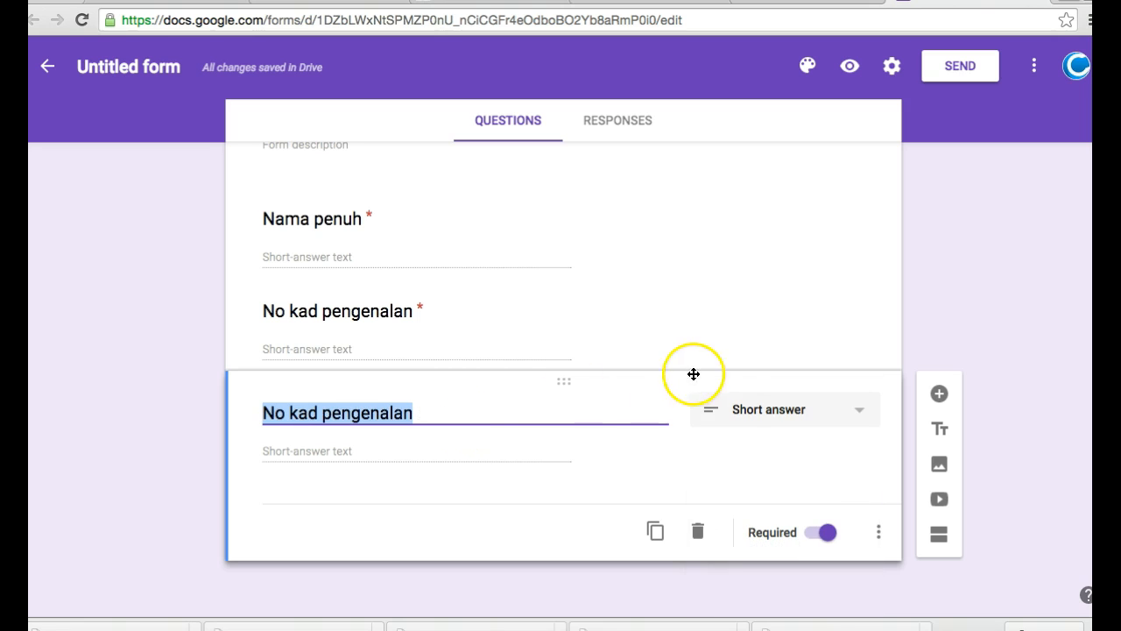
left_click(736, 409)
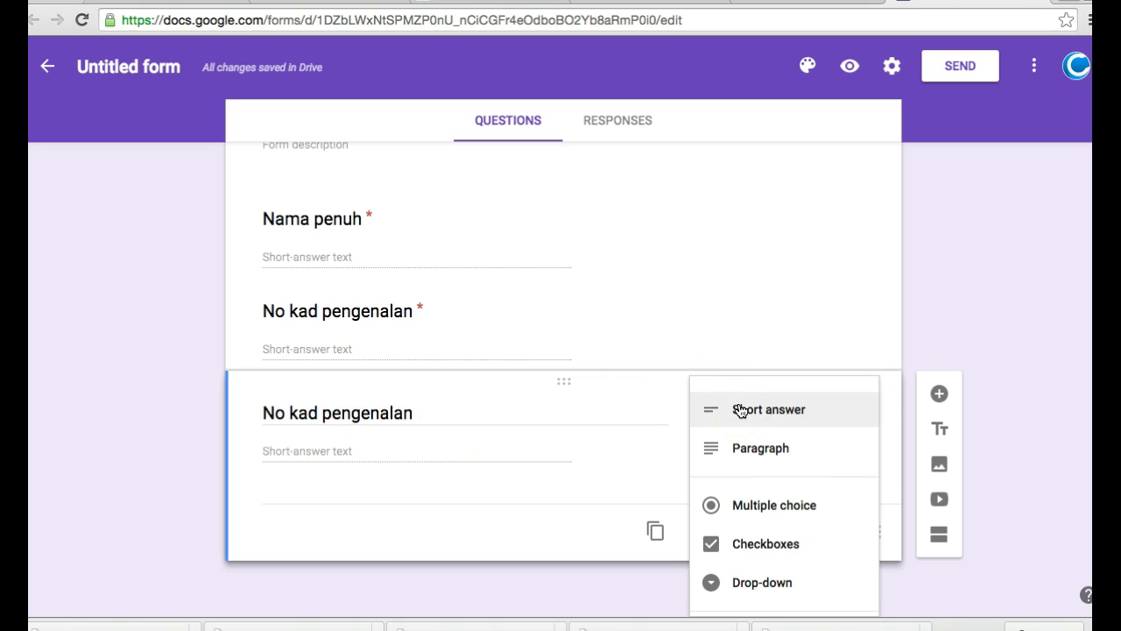
left_click(489, 413)
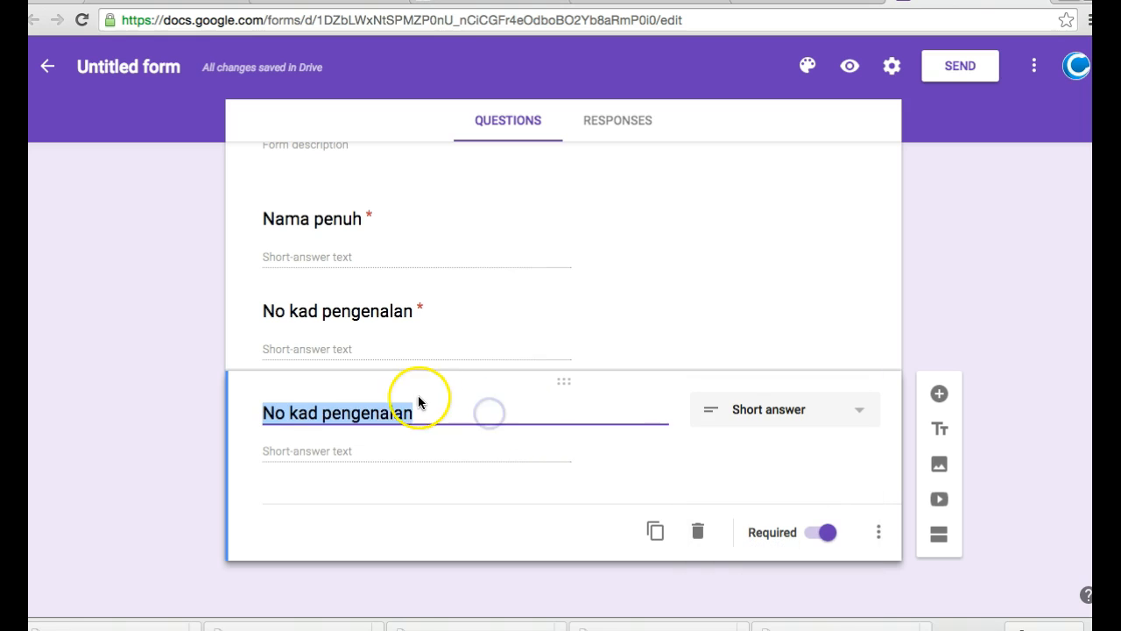
type("Jantina")
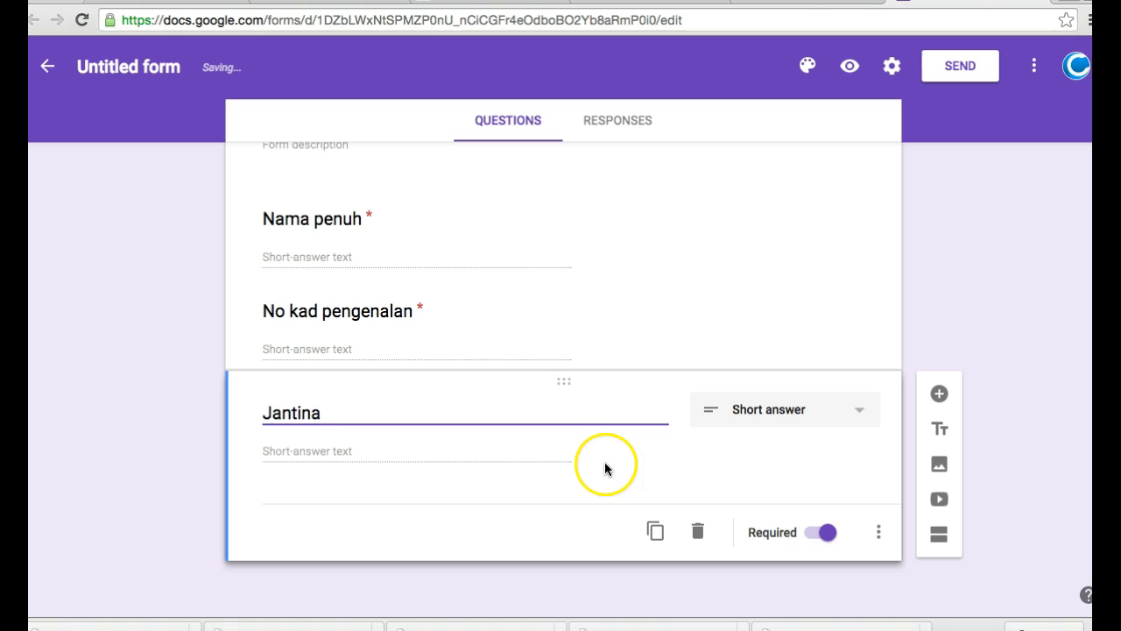
Change the "Jantina" question to Multiple choice with the options "Lelaki" and "Perempuan".
left_click(856, 413)
left_click(812, 505)
left_click(470, 428)
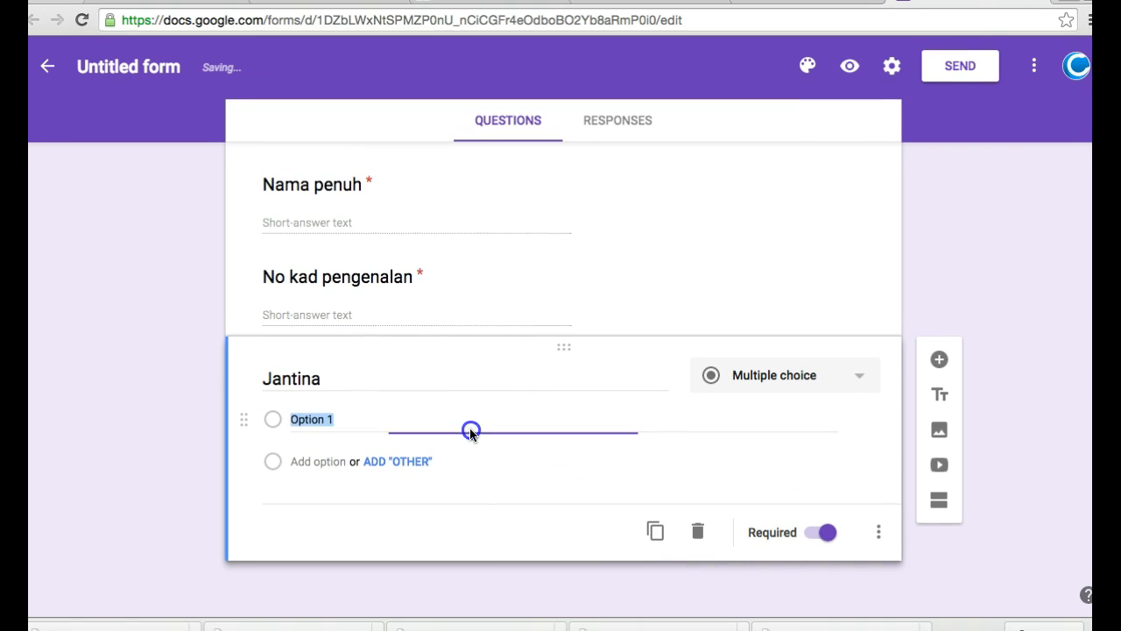
type("Lelaki")
key("Return")
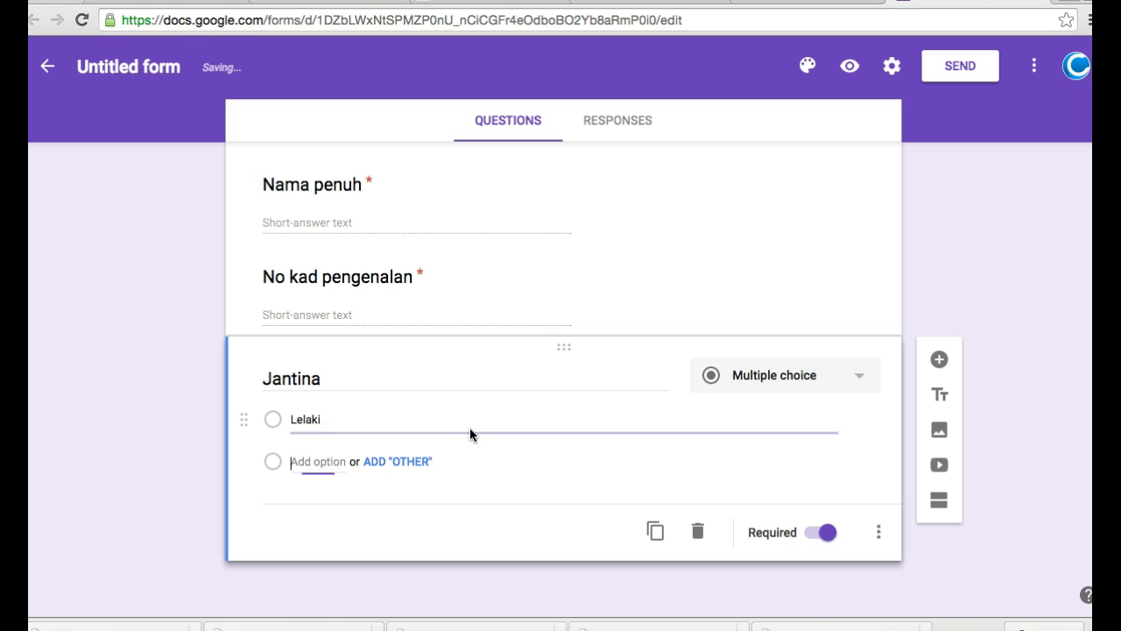
type("Perempuan")
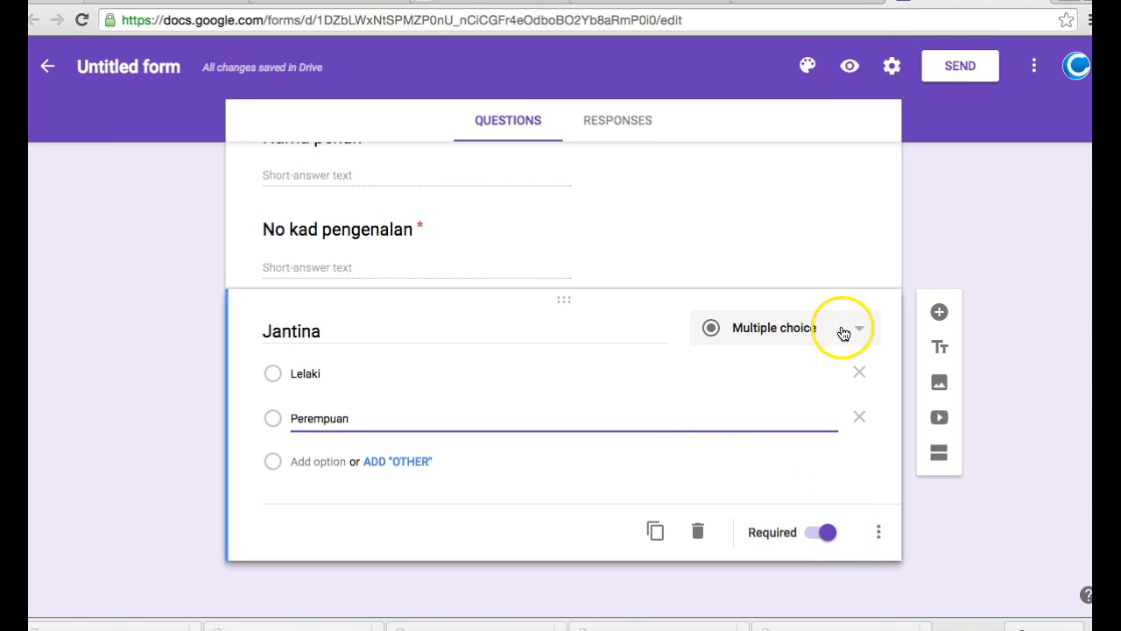
Duplicate the "Jantina" question and retitle the copy "Subjek pilihan".
left_click(659, 530)
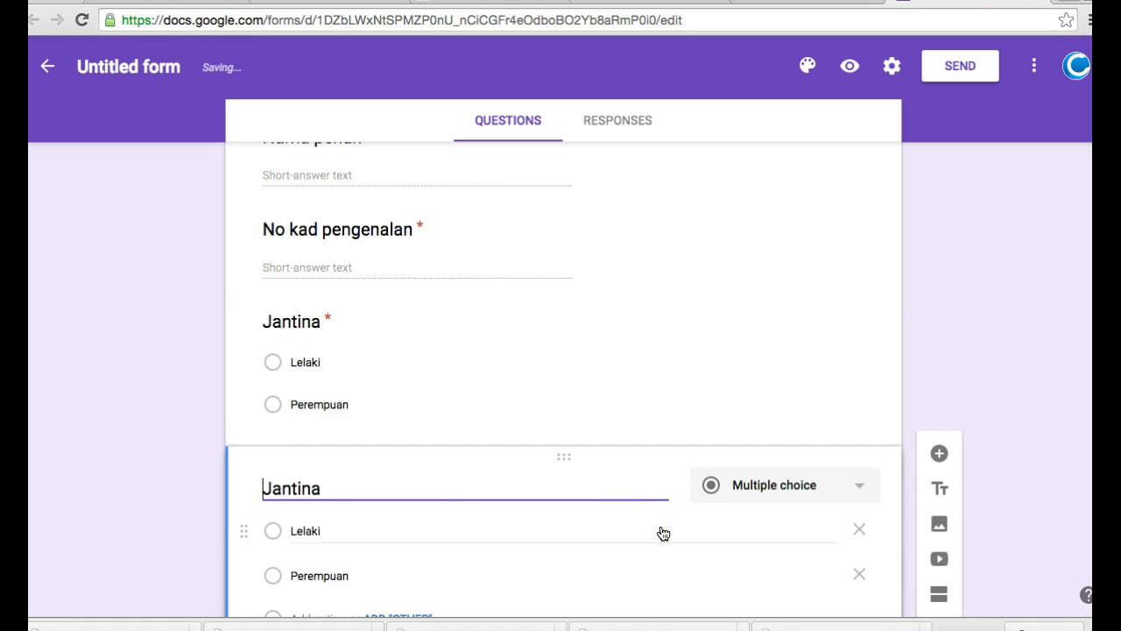
left_click_drag(319, 410, 233, 409)
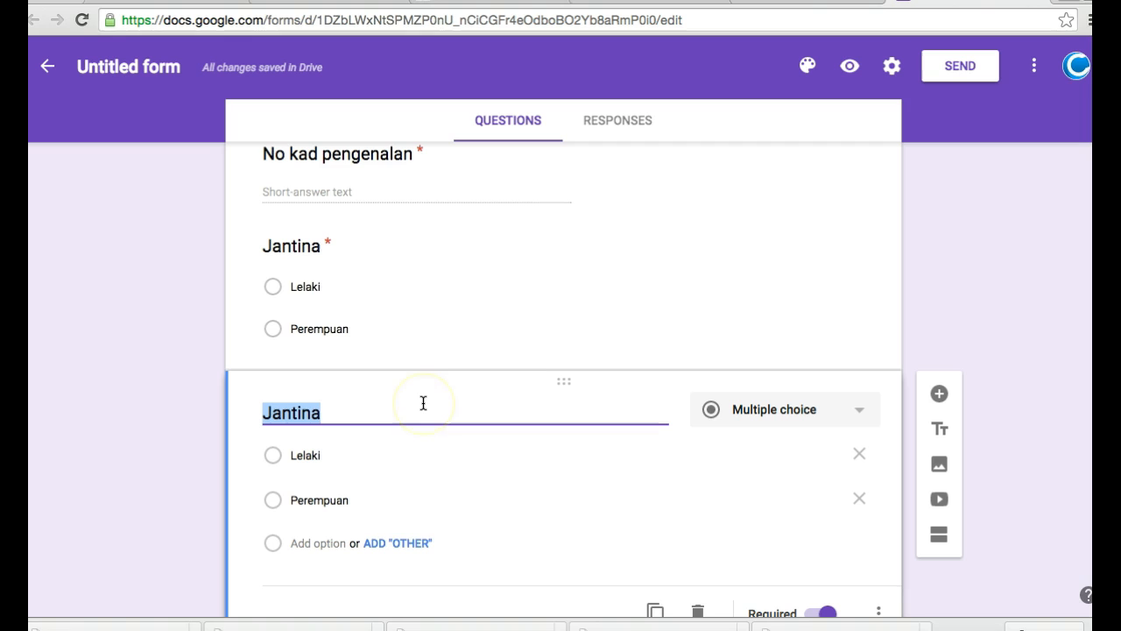
type("Subje")
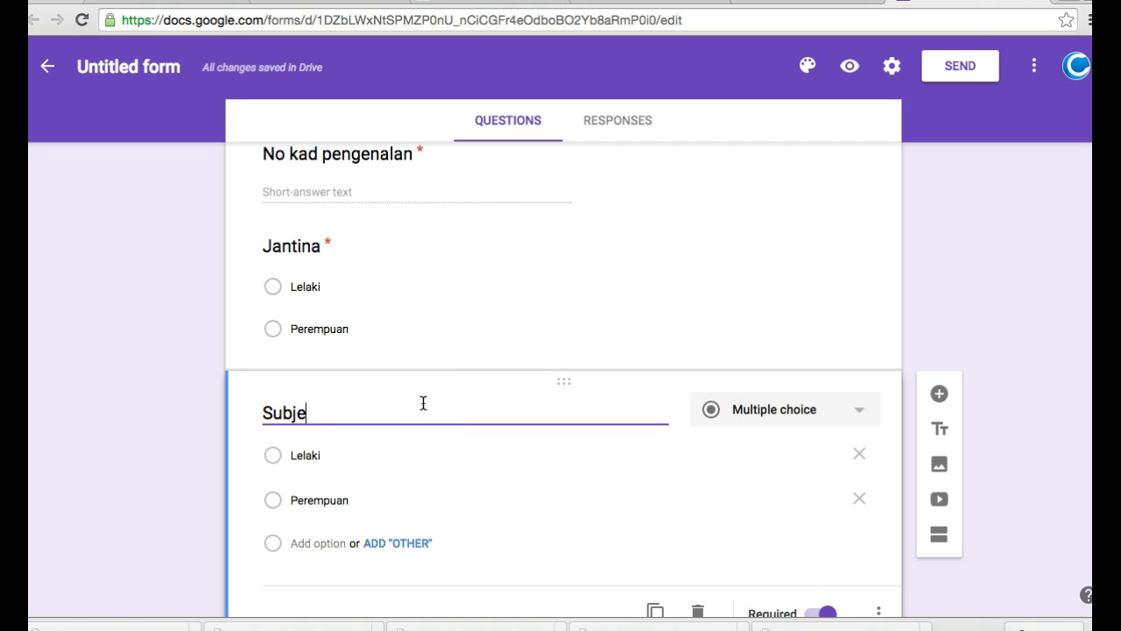
type("k y")
type("a")
key("BackSpace")
key("BackSpace")
type("han")
Change the "Subjek pilihan" question type to Checkboxes.
scroll(671, 420, "down", 2)
left_click(849, 346)
left_click(794, 375)
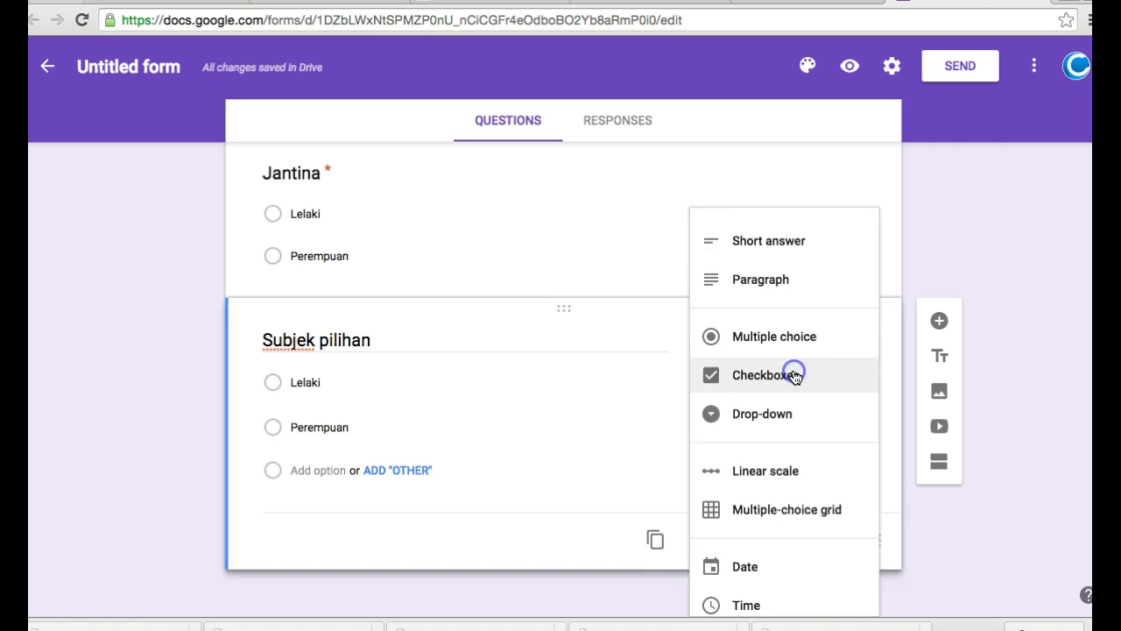
Fill in the "Subjek pilihan" checkbox options as "Bahasa Melayu", "English" and "Matematik".
left_click(373, 385)
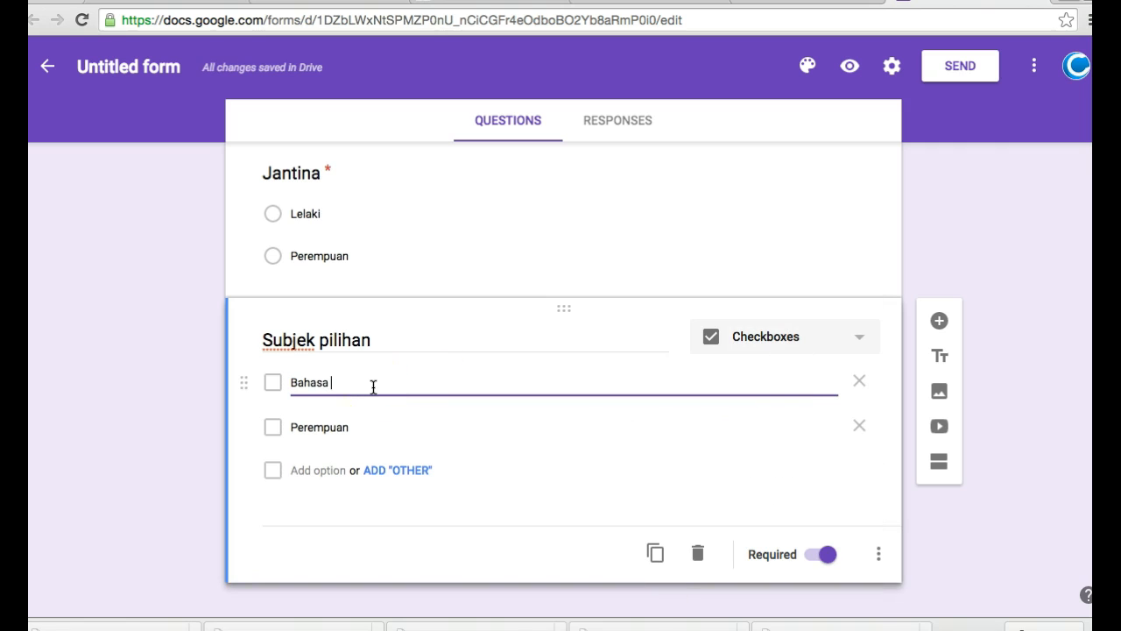
type("Bahasa Melayu")
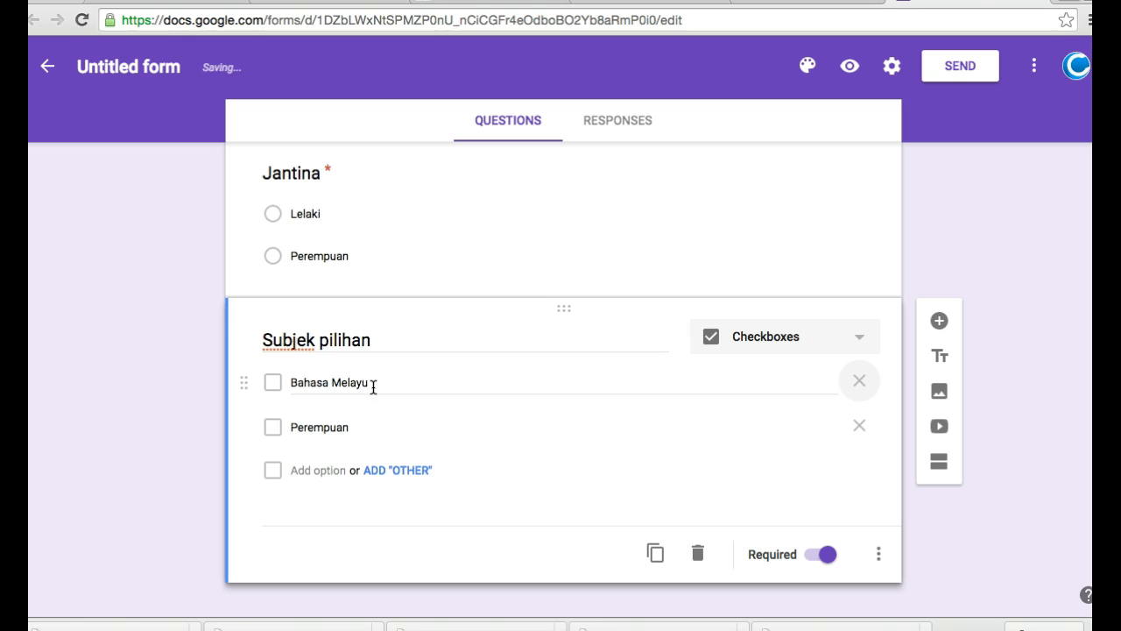
left_click(354, 432)
type("English")
key("Tab")
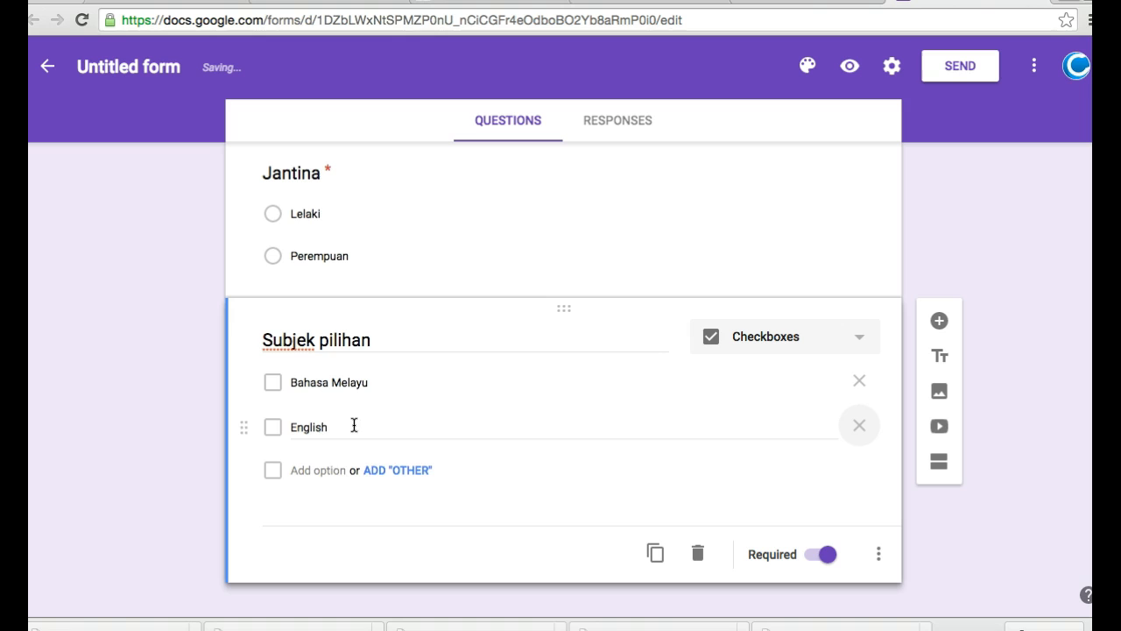
left_click(329, 473)
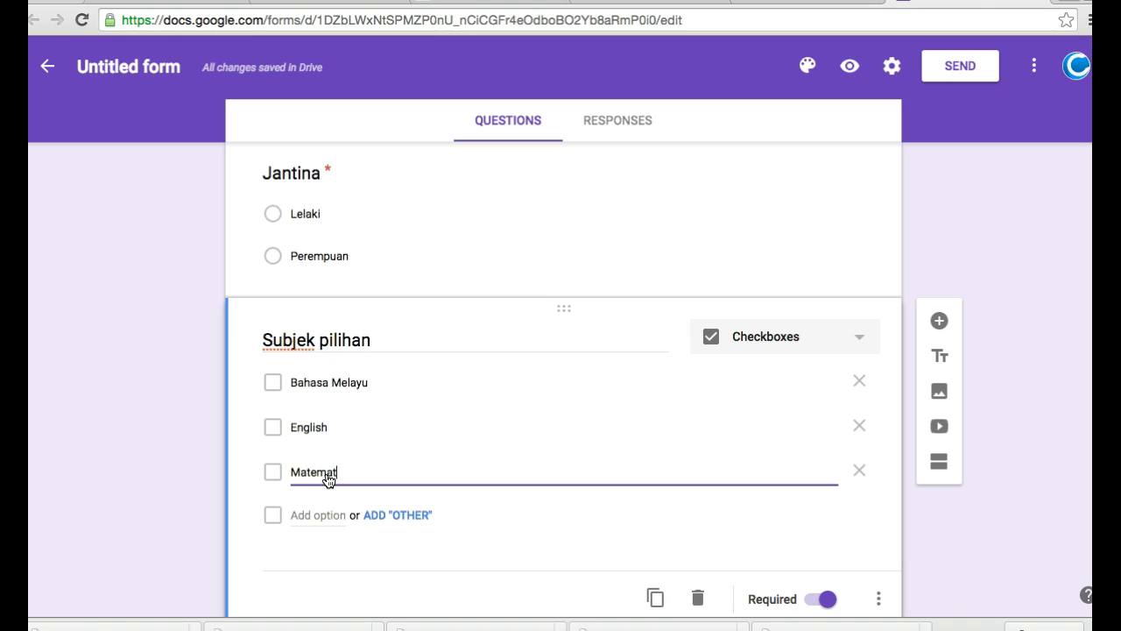
type("Matematik")
scroll(495, 483, "down", 2)
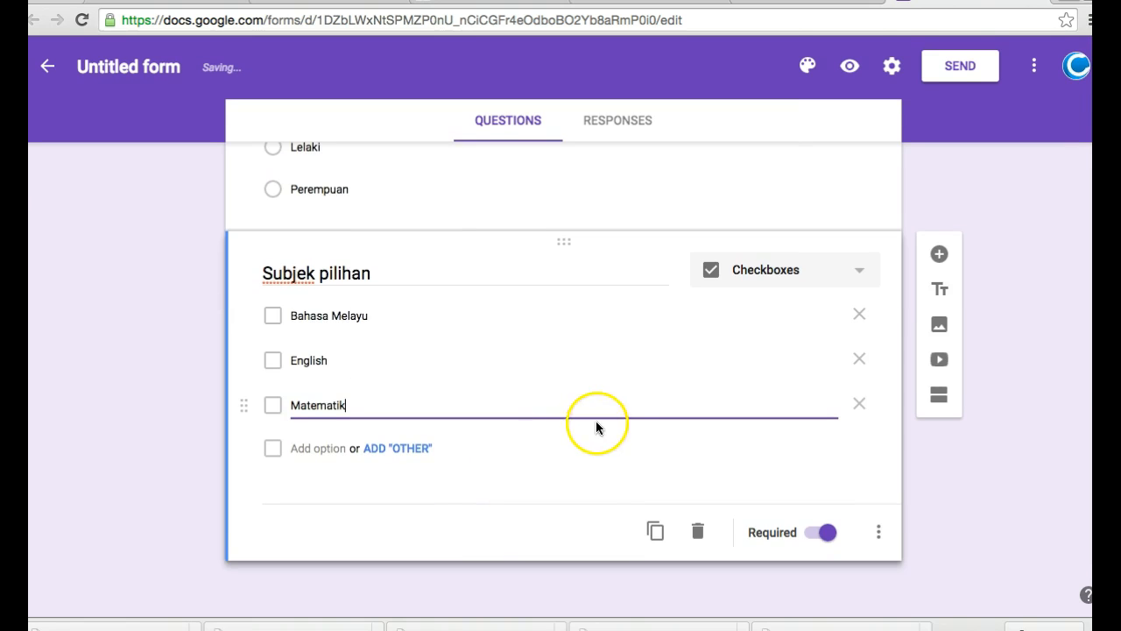
scroll(668, 462, "up", 1)
scroll(668, 460, "down", 1)
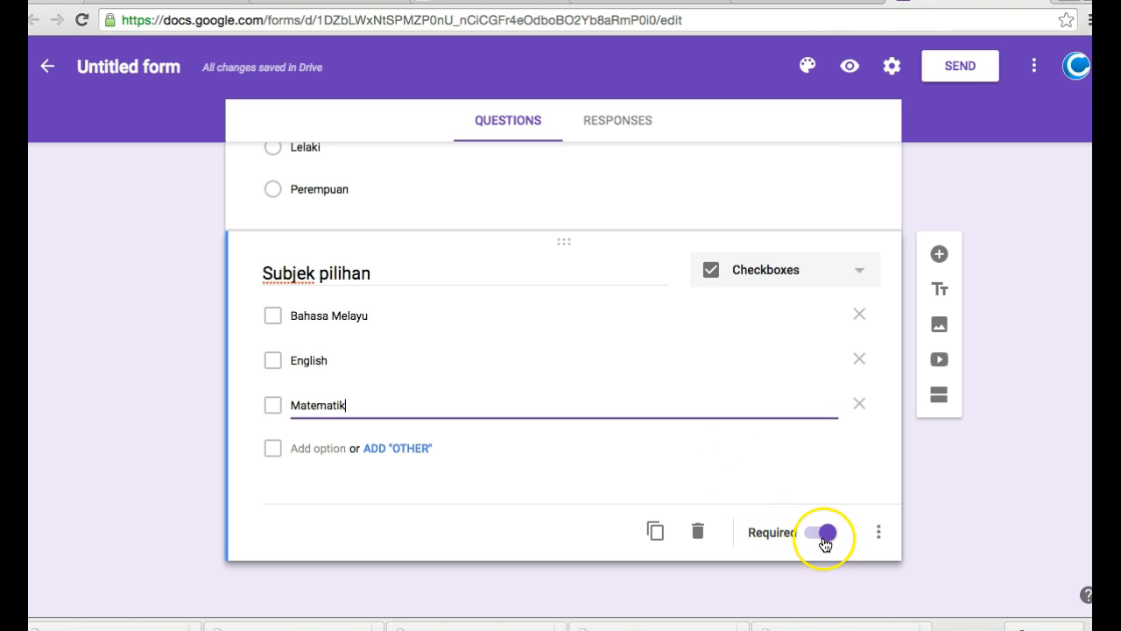
left_click(767, 486)
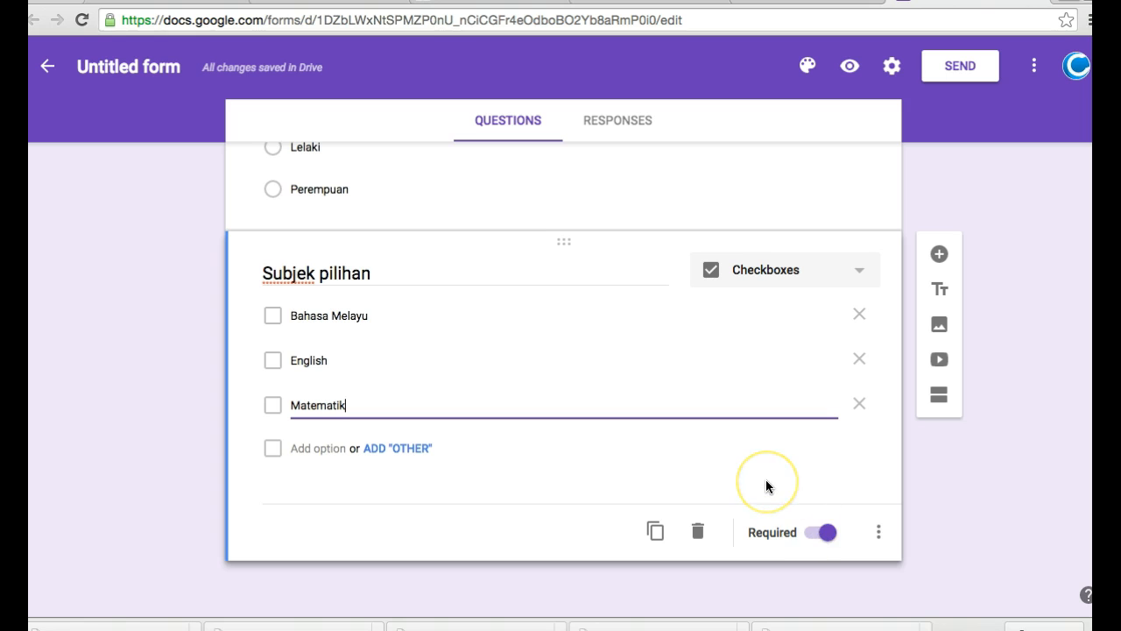
Change the form's theme colour from purple to light blue.
scroll(766, 479, "up", 6)
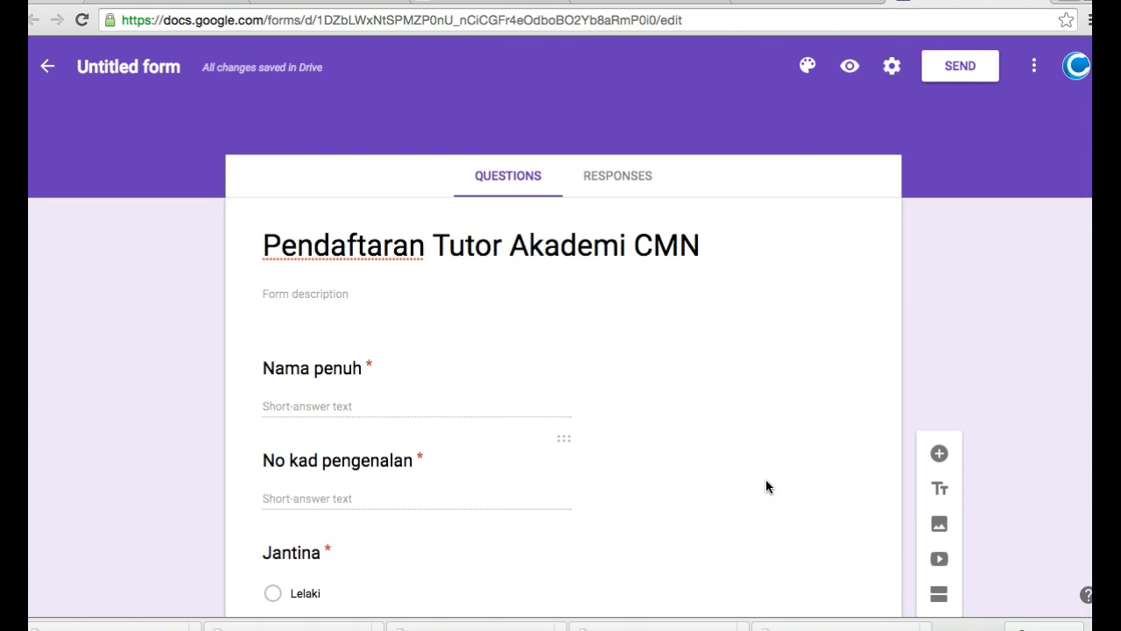
left_click(806, 70)
left_click(979, 182)
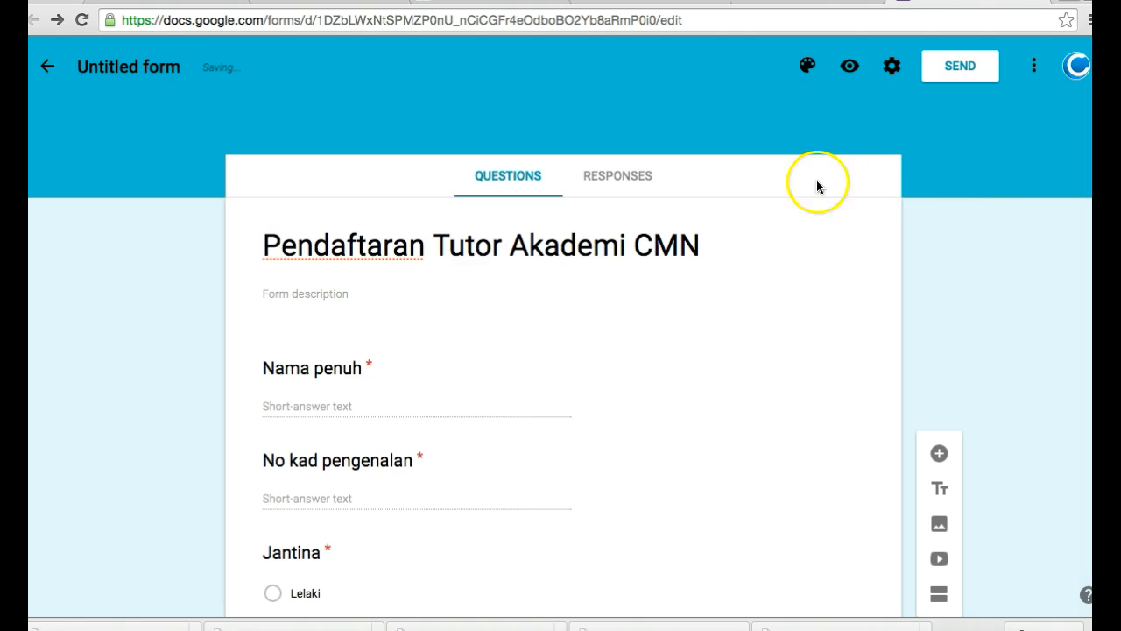
scroll(792, 225, "down", 1)
left_click(776, 246)
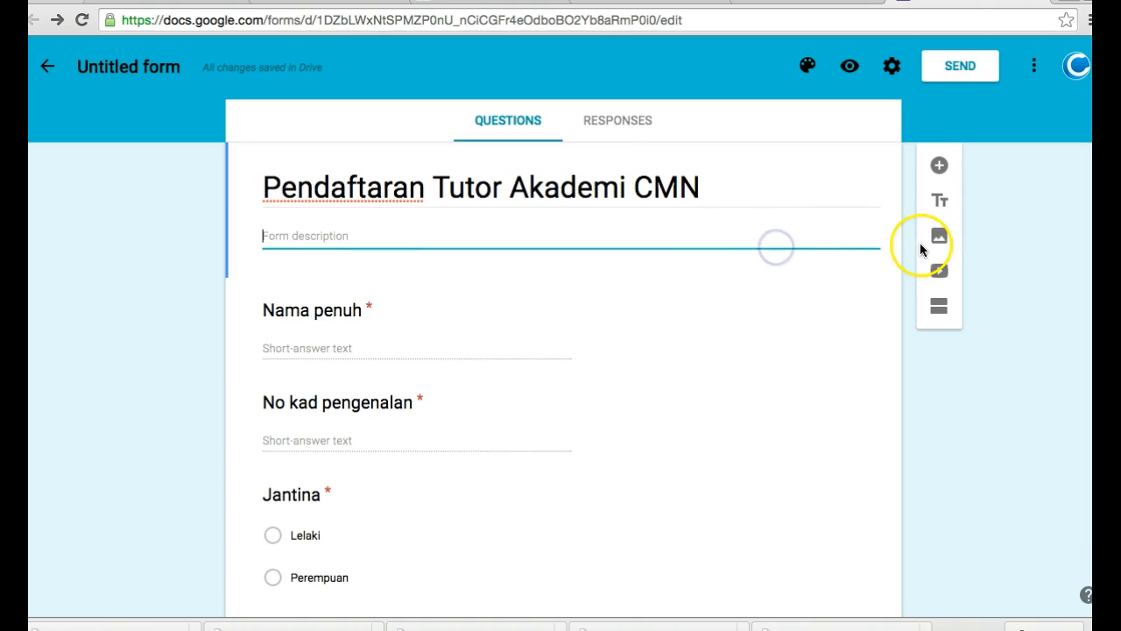
left_click(938, 236)
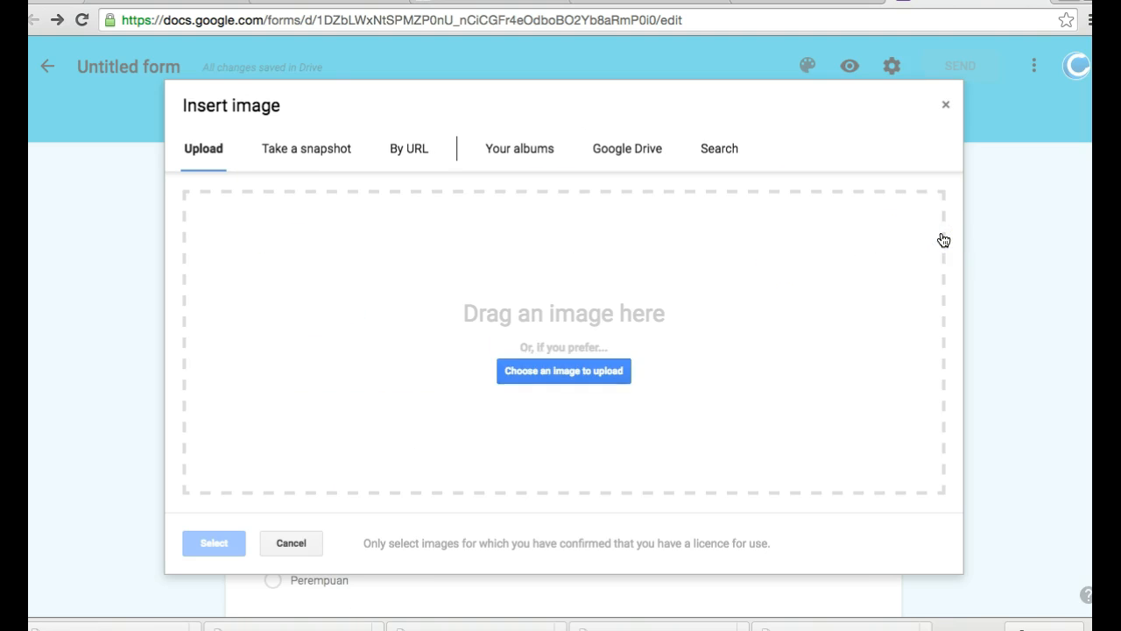
left_click(945, 104)
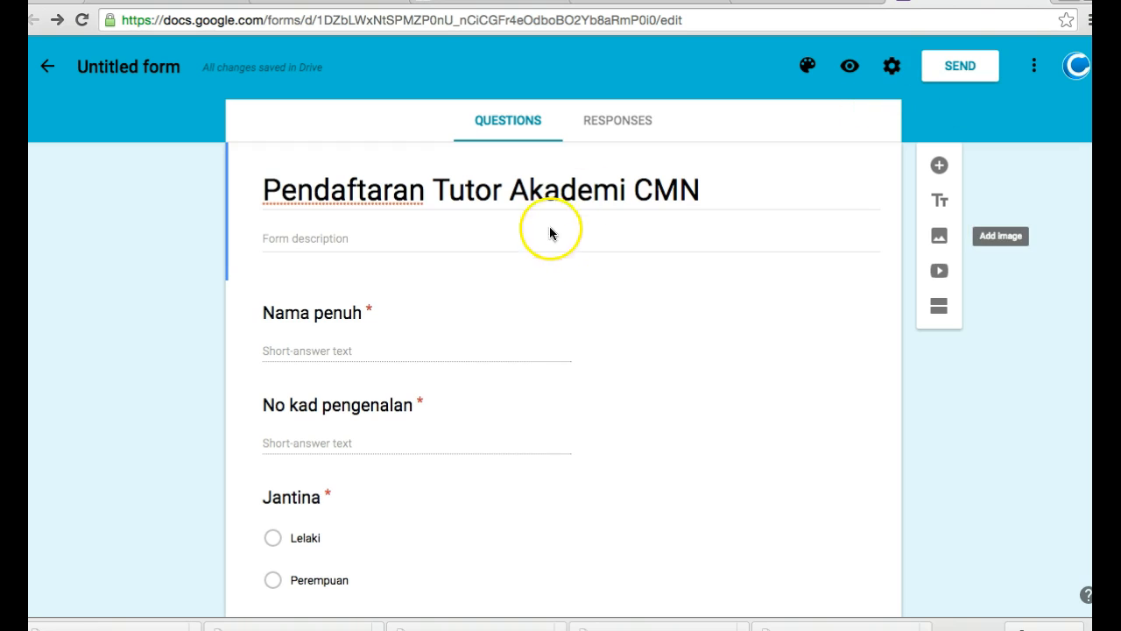
left_click(674, 344)
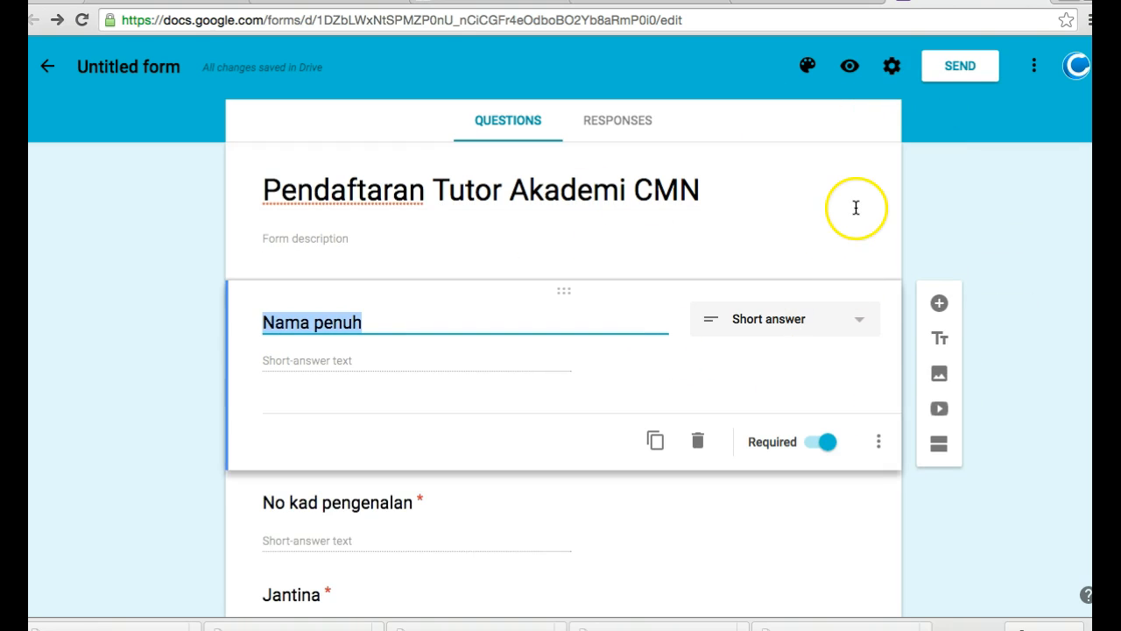
Upload the CMN Group of Education logo from the Desktop and insert it directly below the form's title section.
left_click(855, 207)
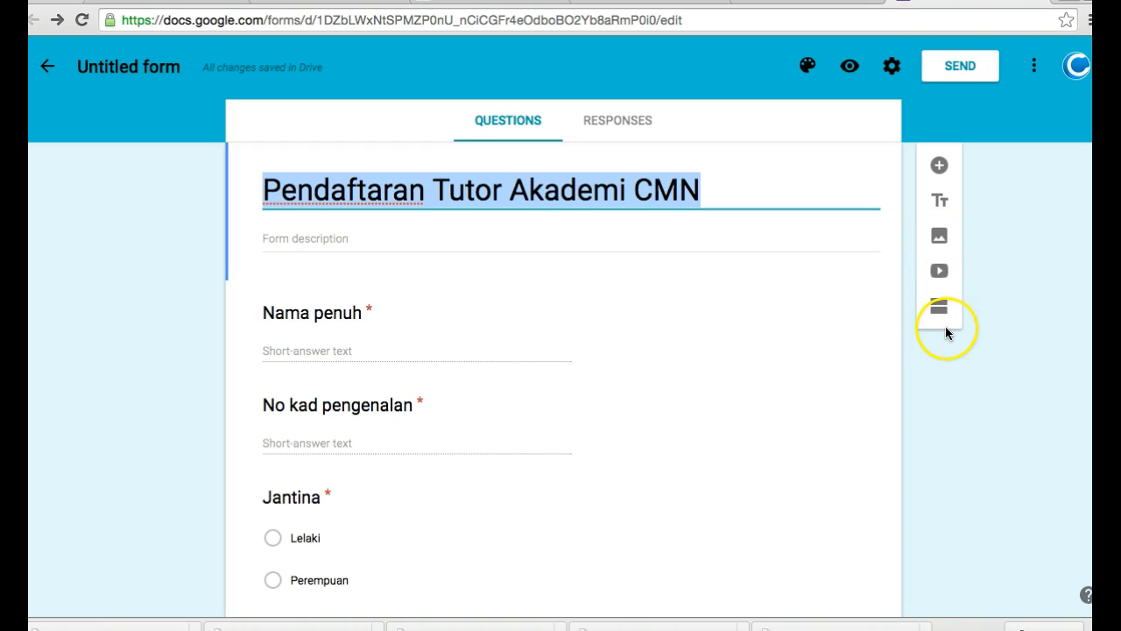
left_click(939, 235)
left_click(562, 356)
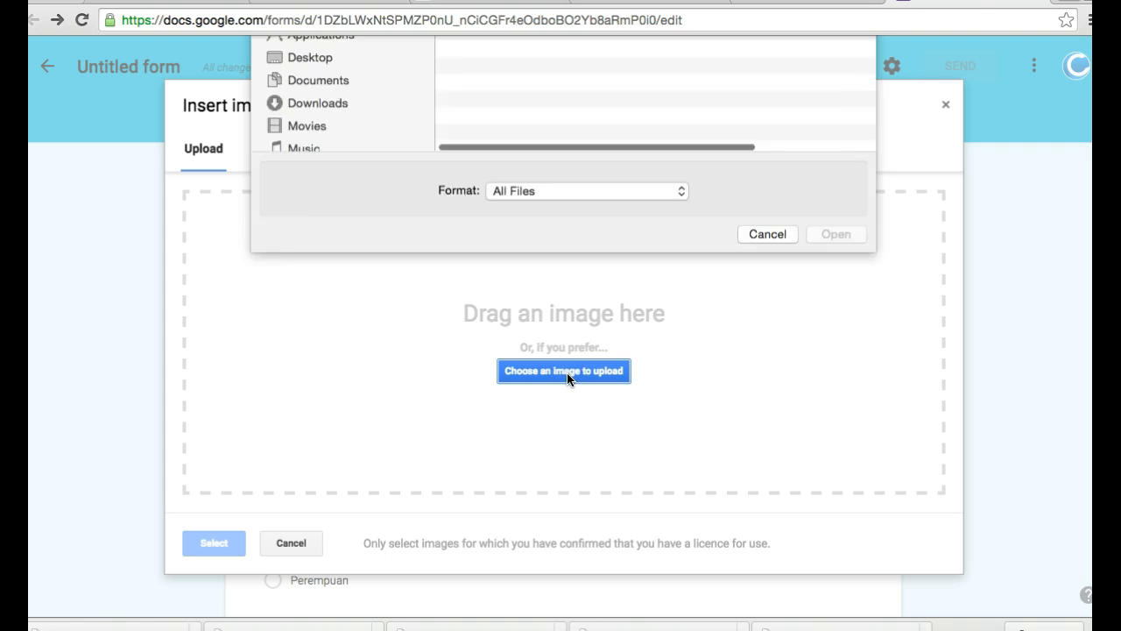
scroll(480, 141, "down", 8)
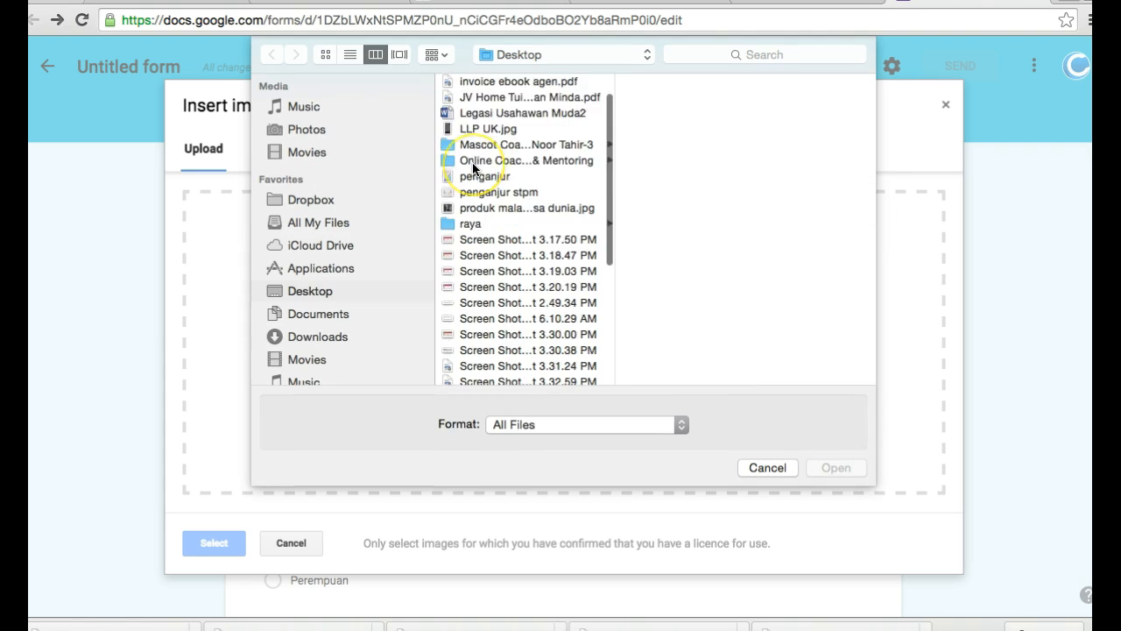
scroll(500, 284, "up", 8)
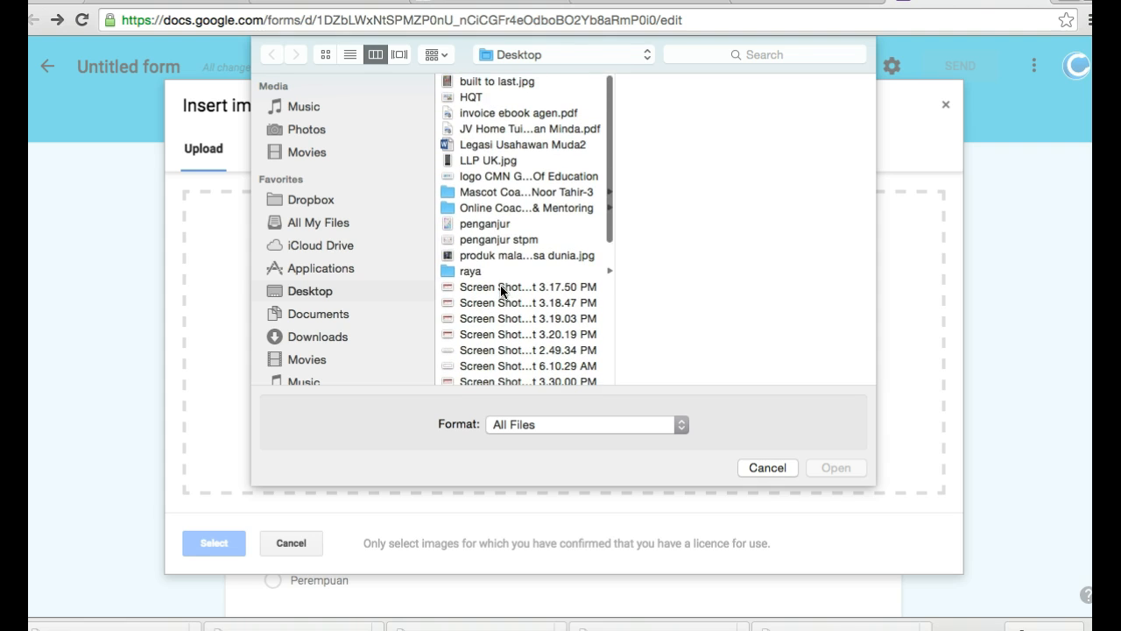
double_click(512, 178)
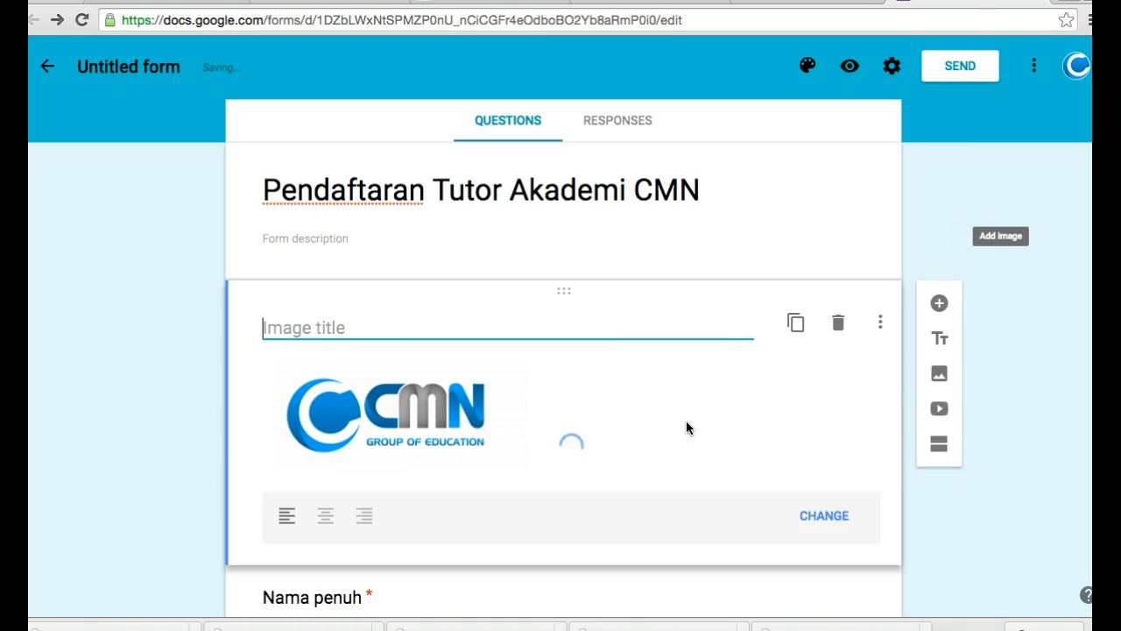
left_click(761, 484)
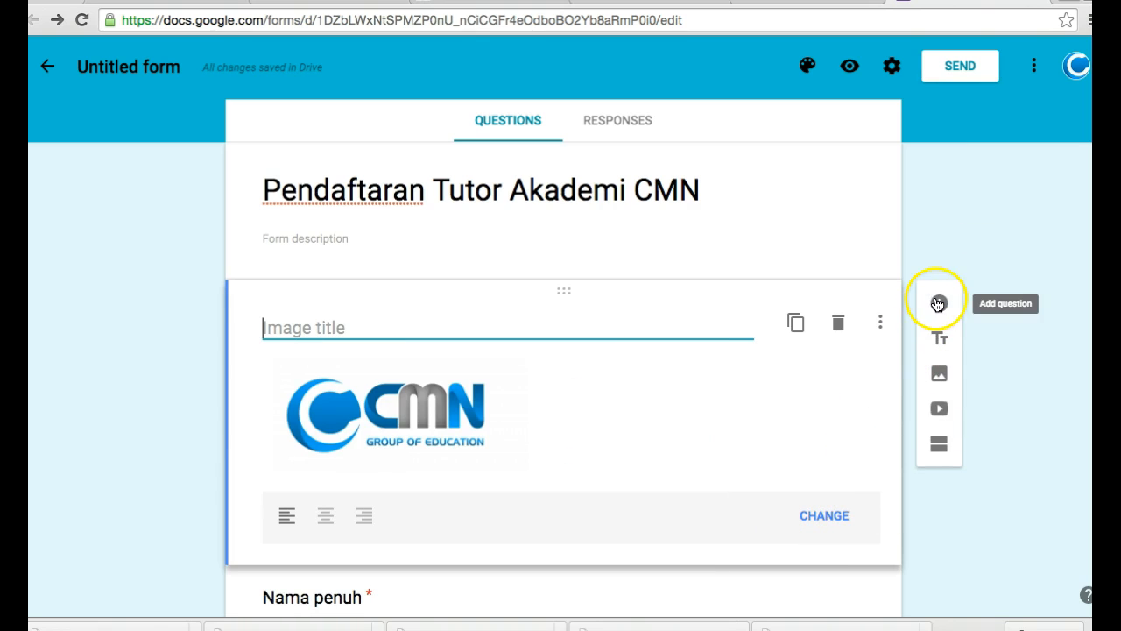
Centre-align the CMN logo image in the form.
scroll(856, 406, "down", 1)
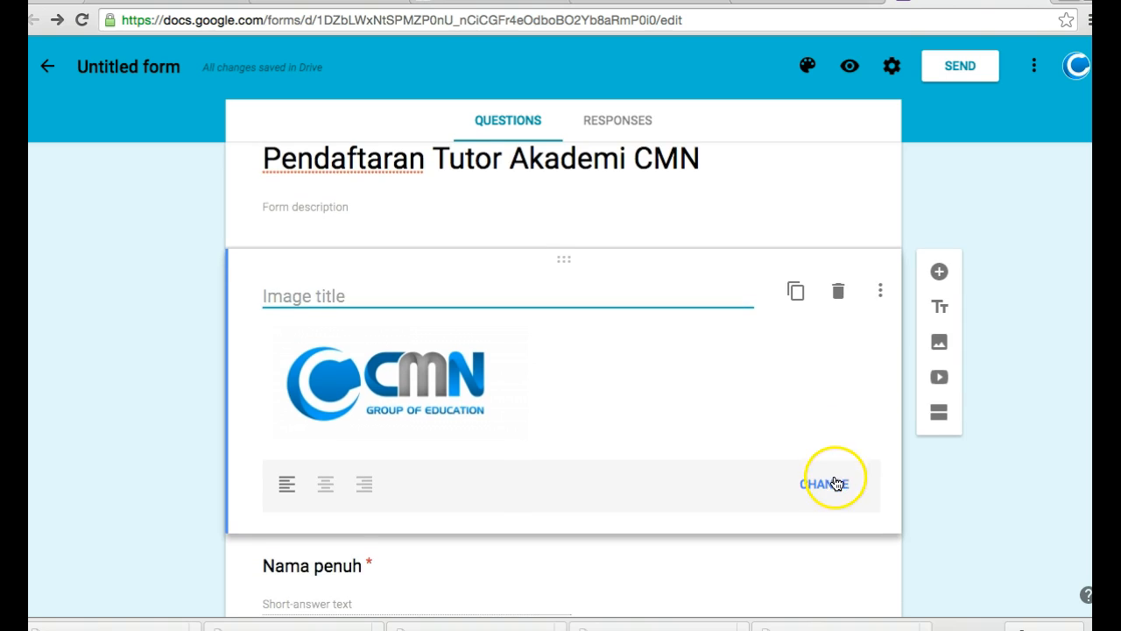
left_click(326, 482)
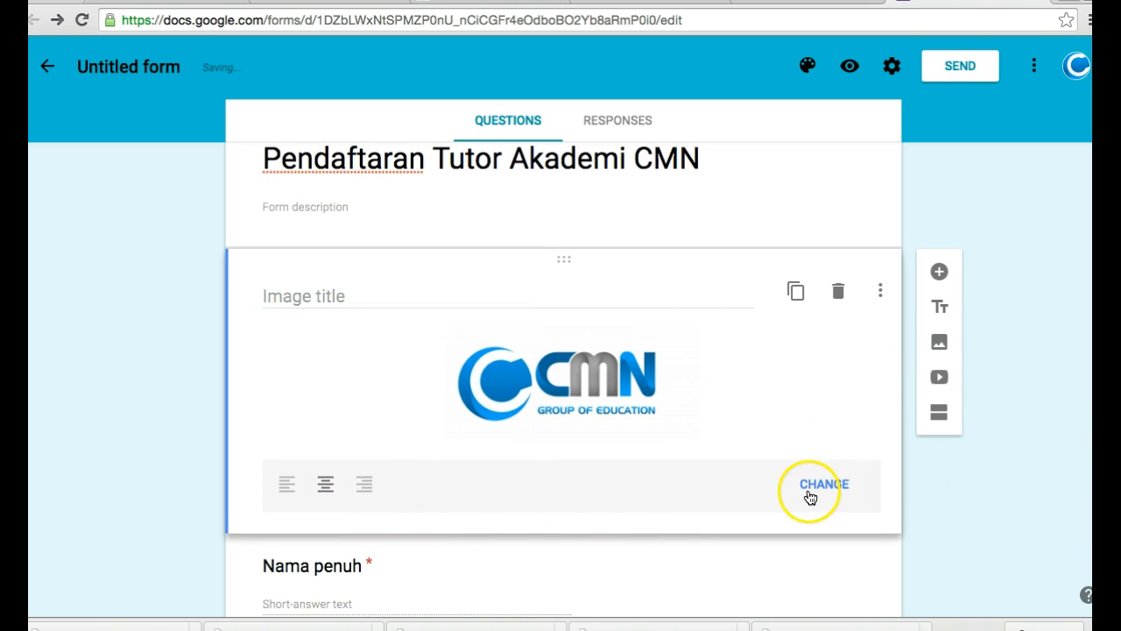
left_click(880, 191)
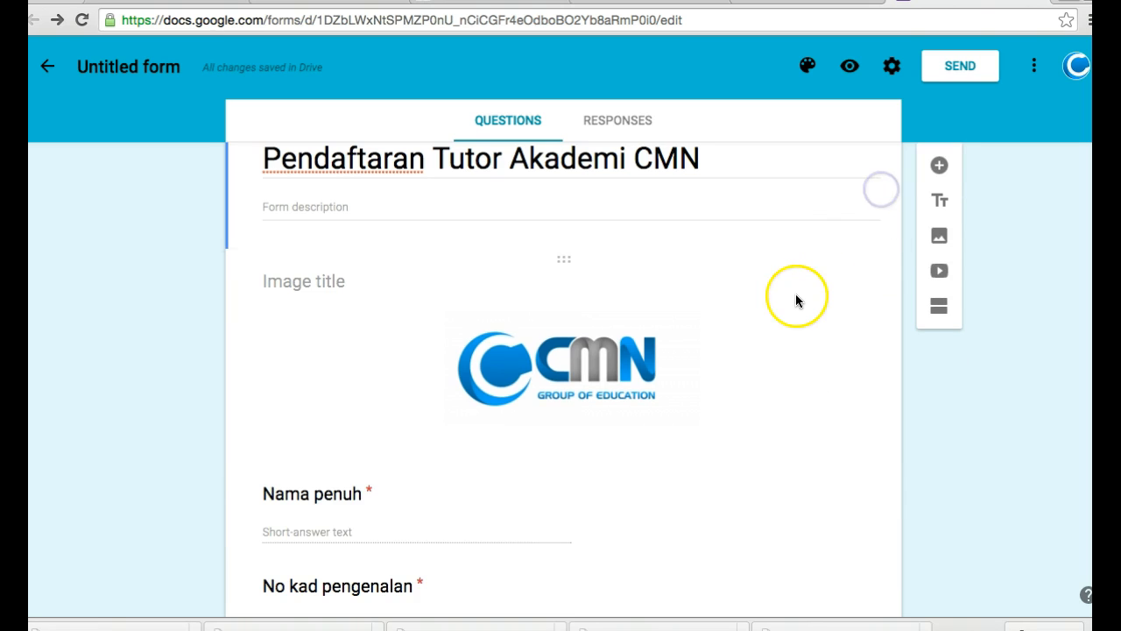
Open the form's preview and review its header, logo and all questions down to the submit area.
scroll(795, 301, "down", 1)
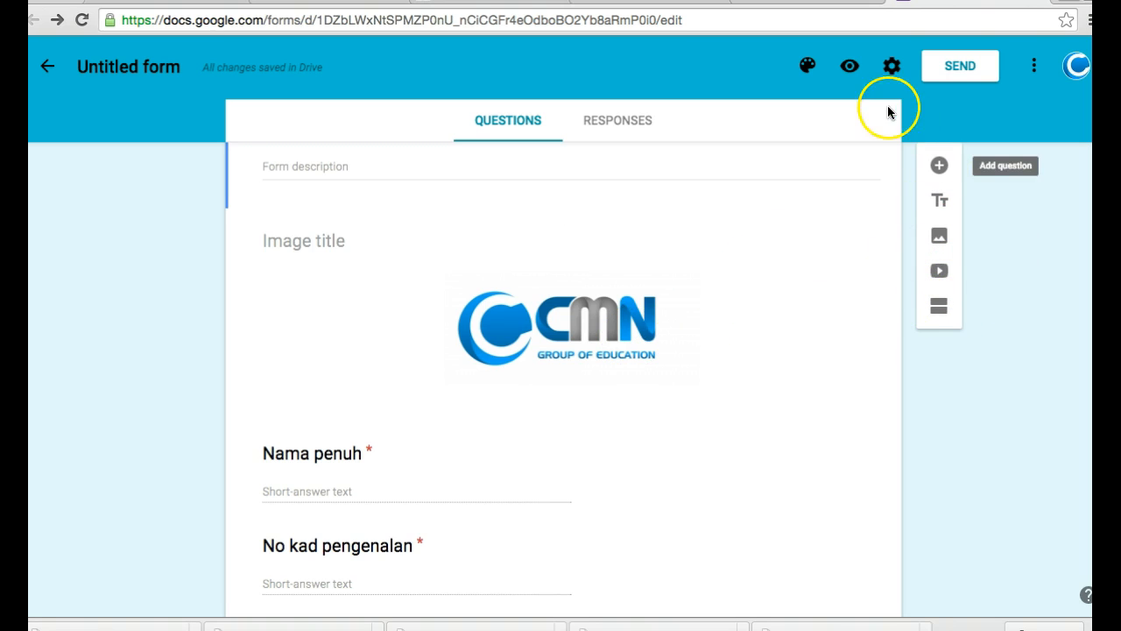
scroll(722, 298, "down", 1)
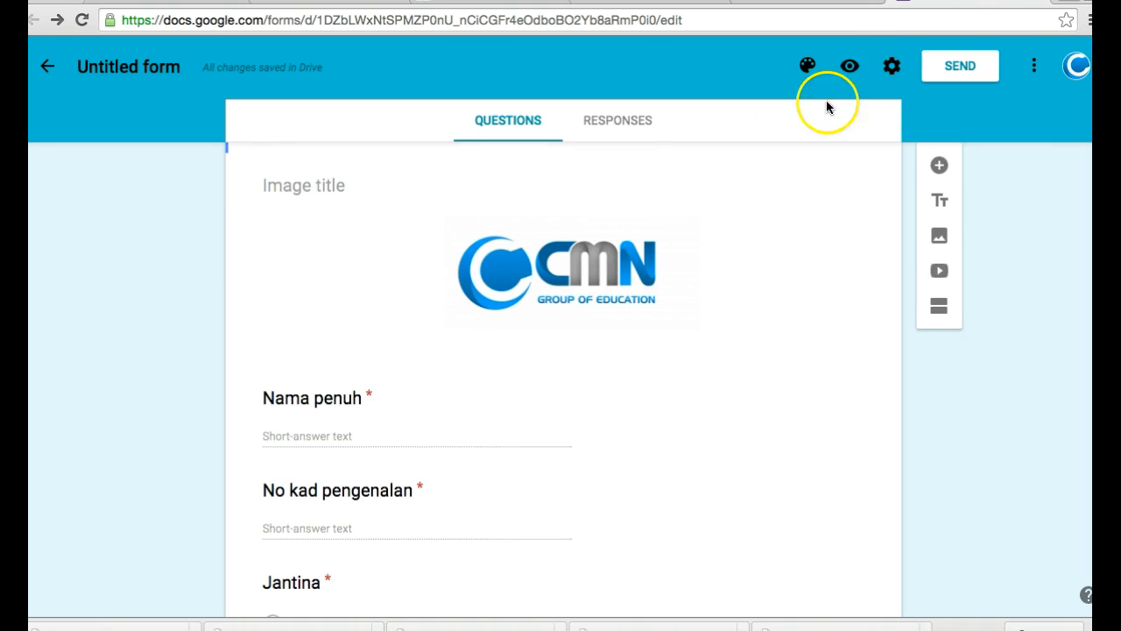
left_click(851, 66)
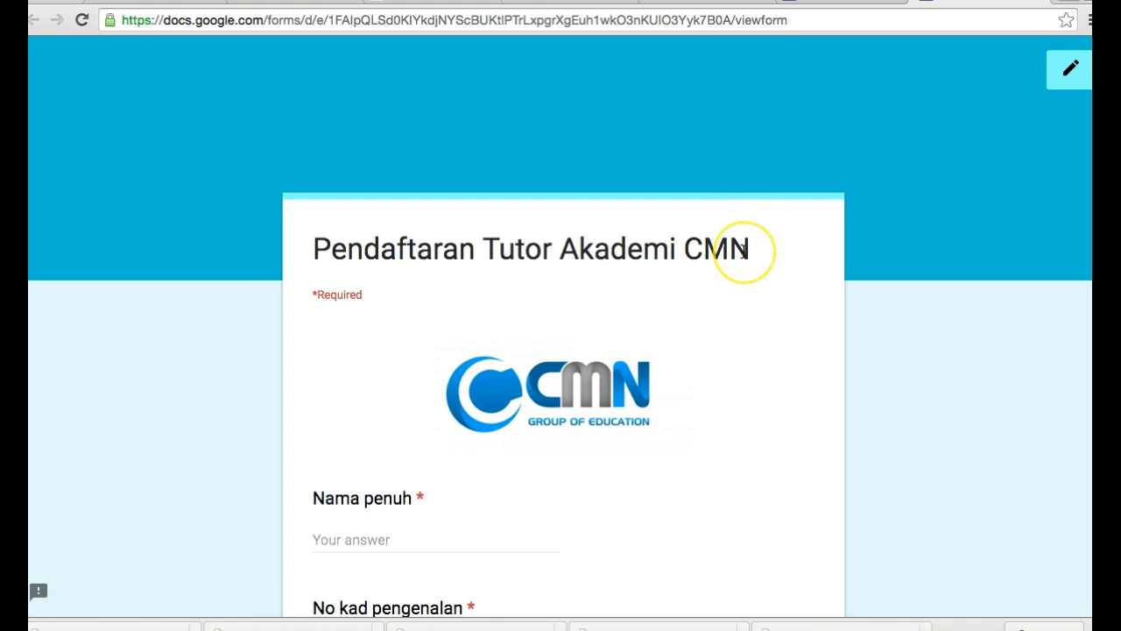
scroll(744, 251, "down", 6)
scroll(744, 251, "down", 2)
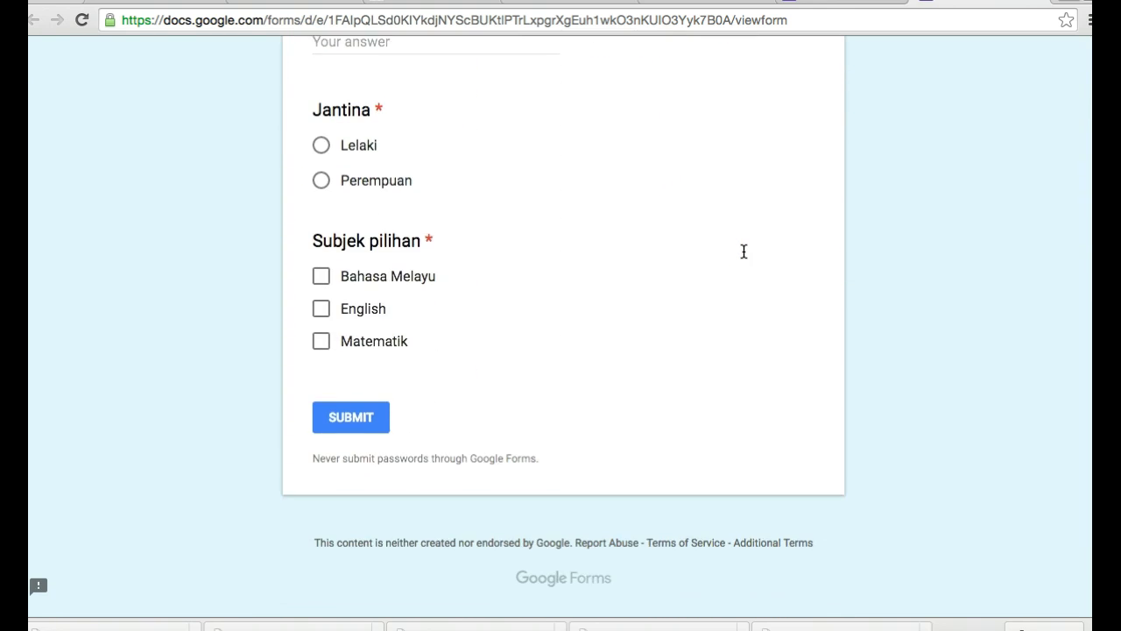
scroll(743, 251, "up", 7)
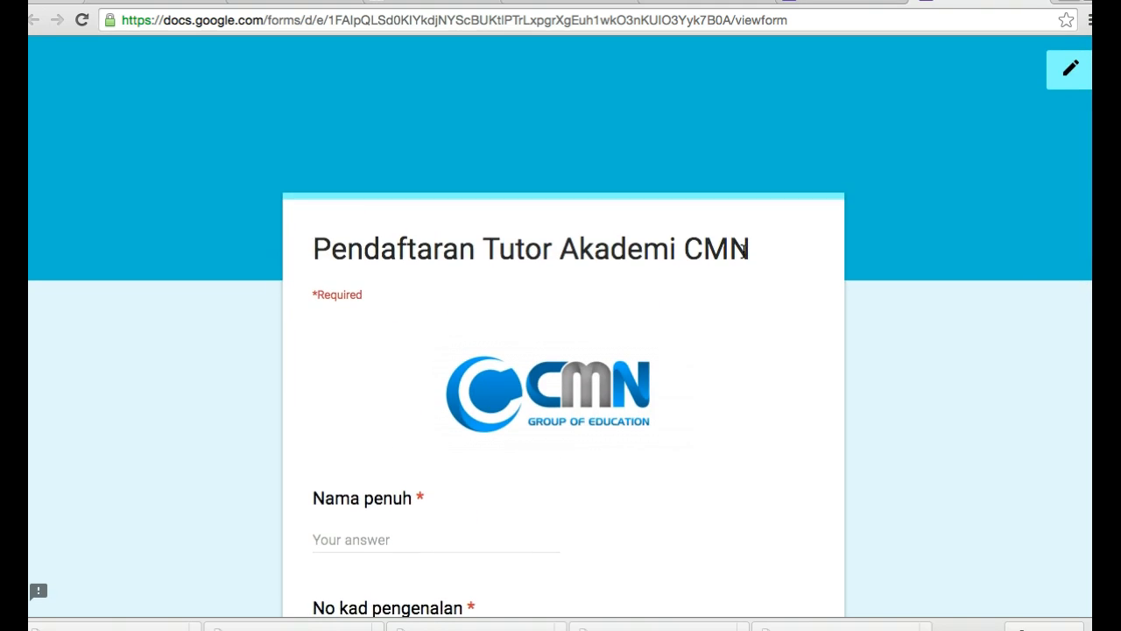
scroll(743, 251, "down", 7)
scroll(743, 252, "down", 1)
scroll(743, 251, "up", 8)
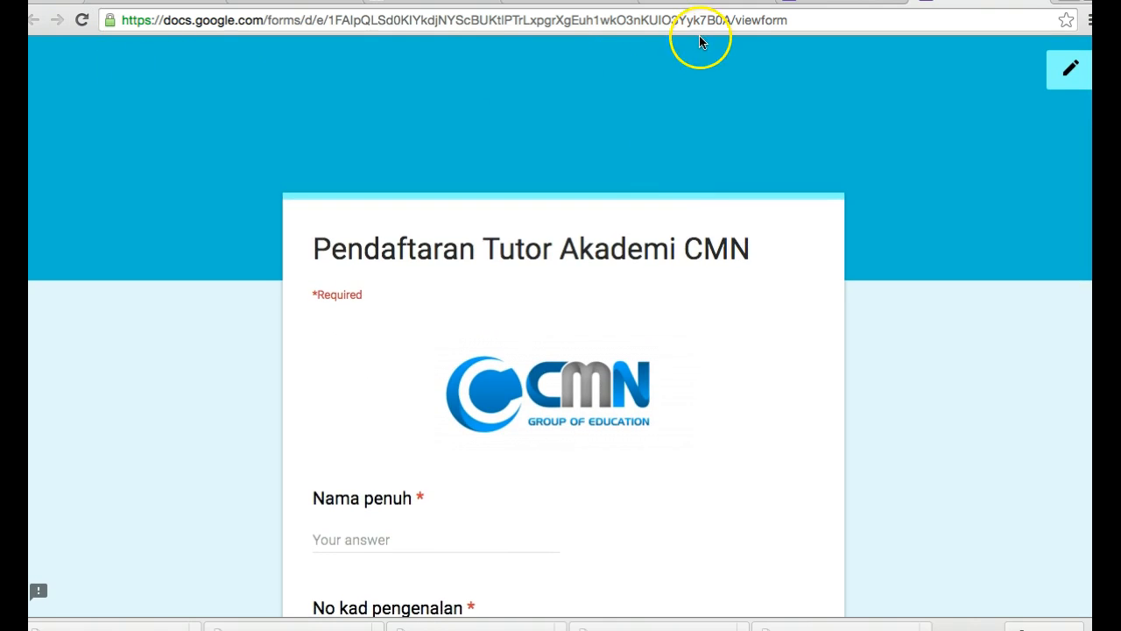
Return to the form editor and rename the untitled form file to "Pendaftaran Tutor Akademi CMN".
left_click(841, 2)
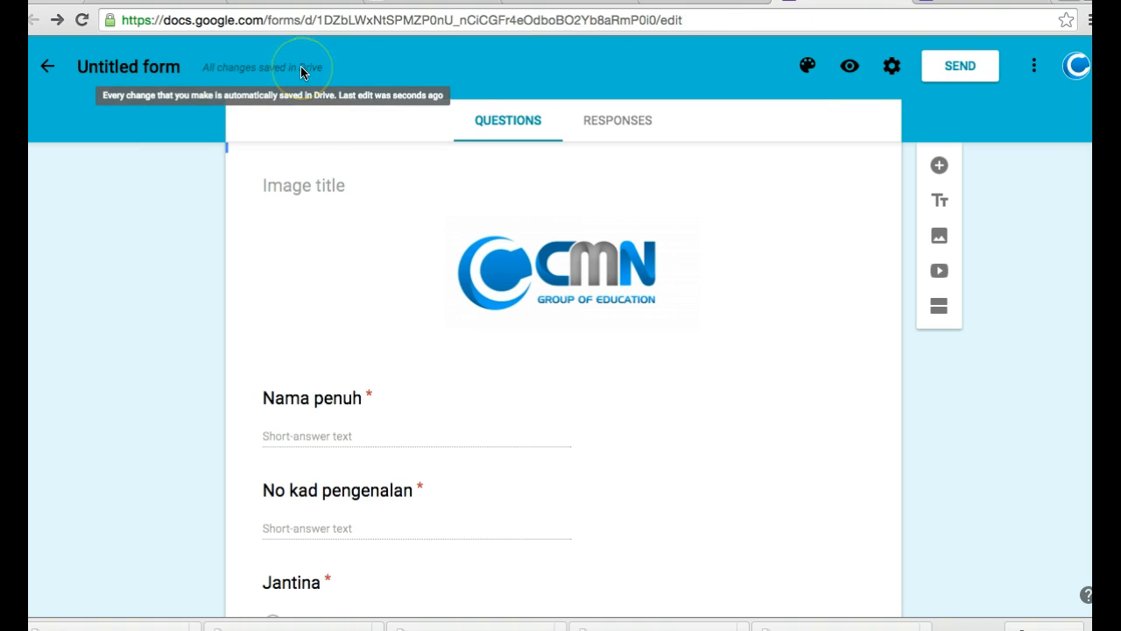
left_click(158, 75)
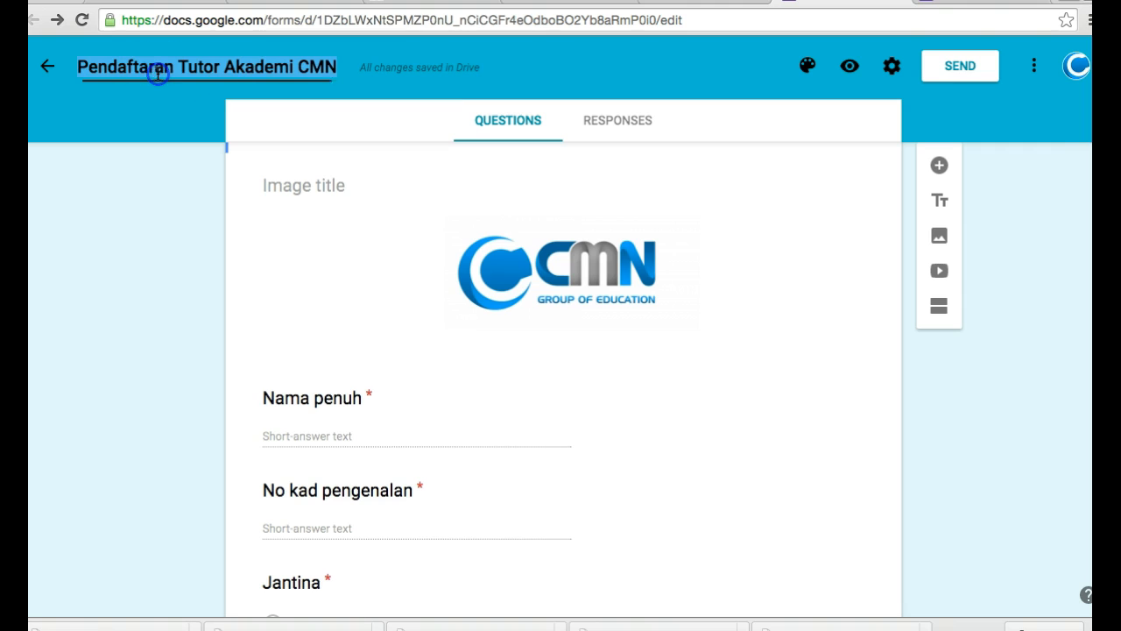
left_click(224, 87)
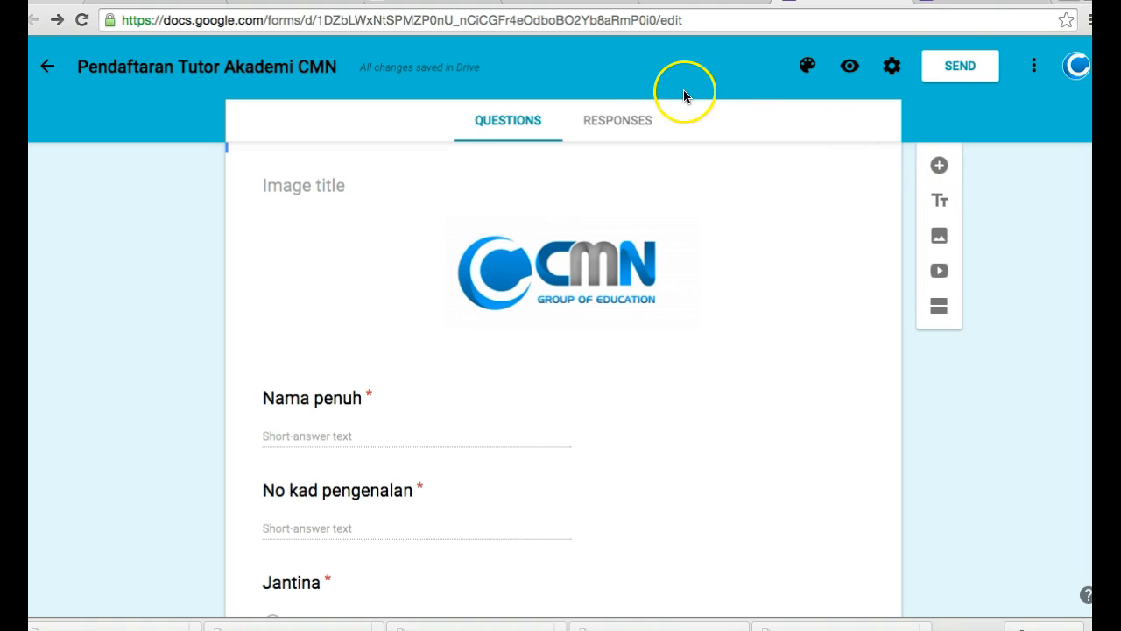
Check the form's collected responses and return to its questions.
left_click(620, 130)
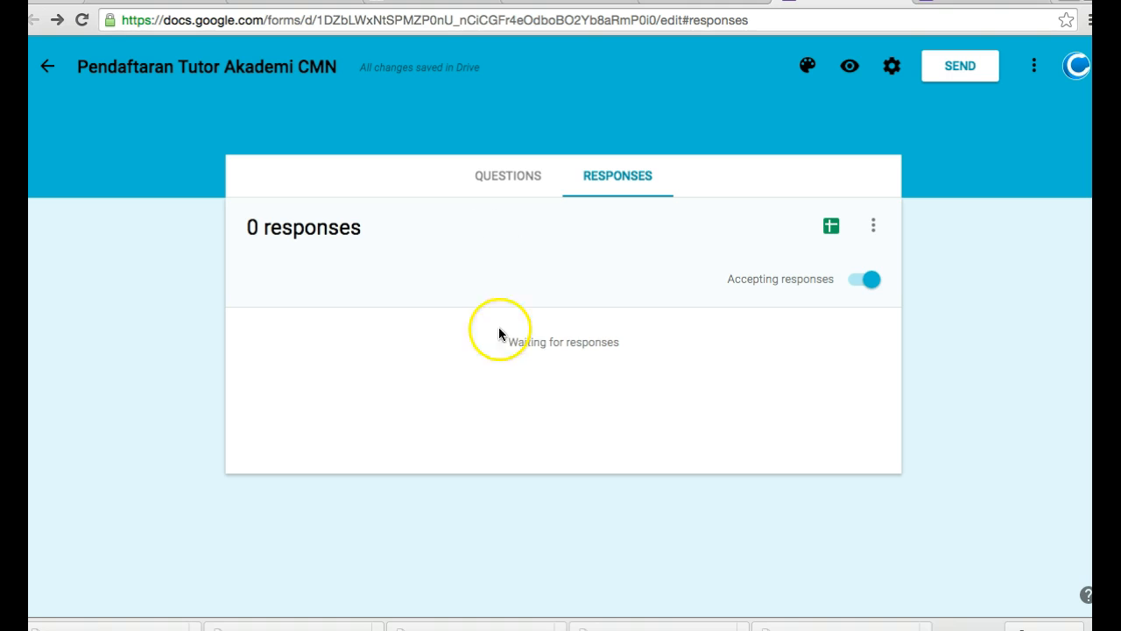
left_click(506, 178)
scroll(508, 181, "down", 1)
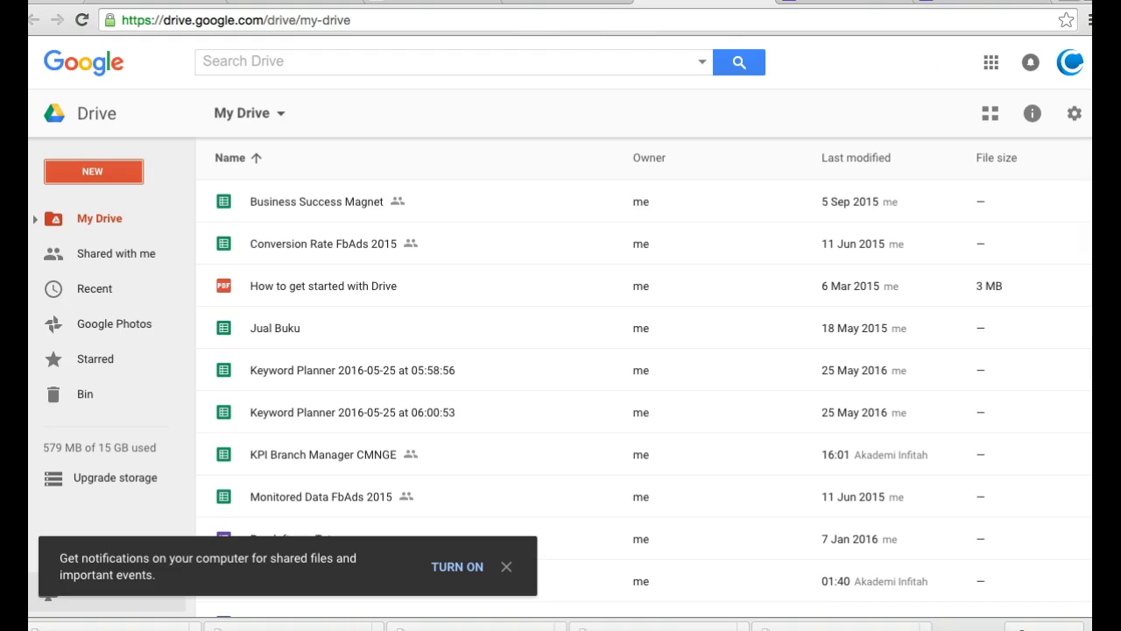
Switch to Google Drive, search for "Pendaftaran Tutor Akademi CMN" and open the matching form.
left_click(479, 66)
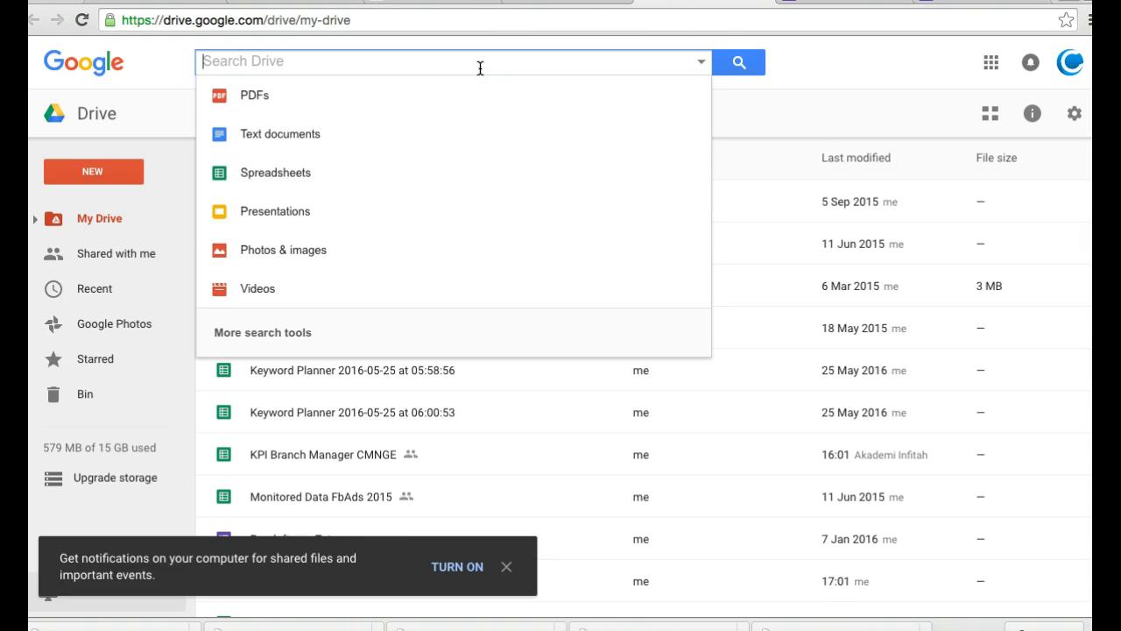
type("Pendaftaran Tutor Akademi C")
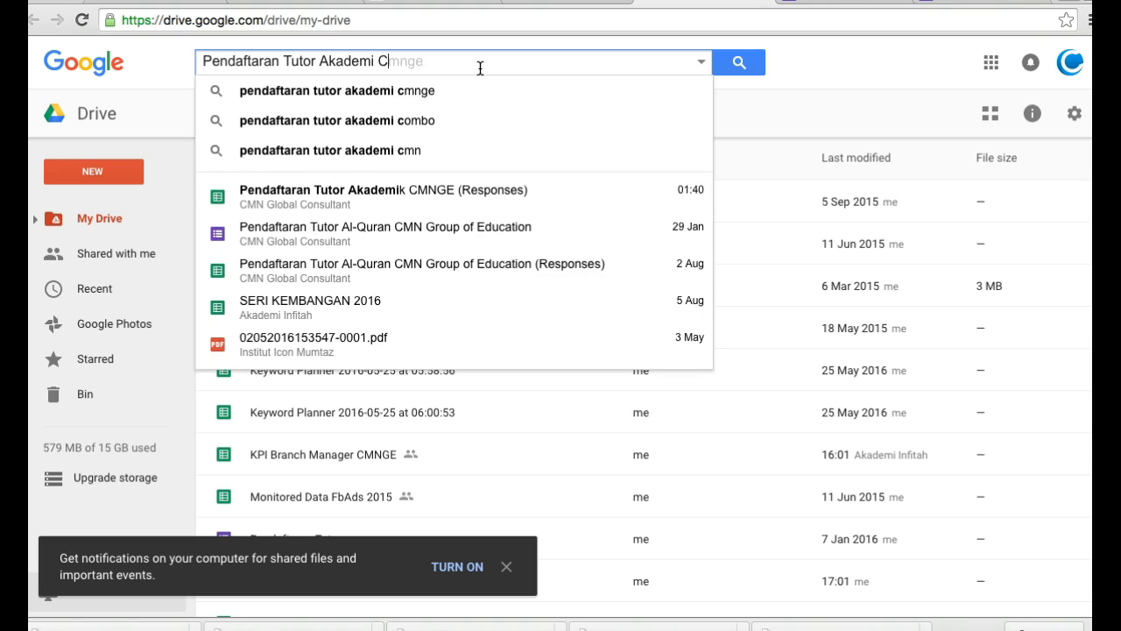
type("MN")
key("Return")
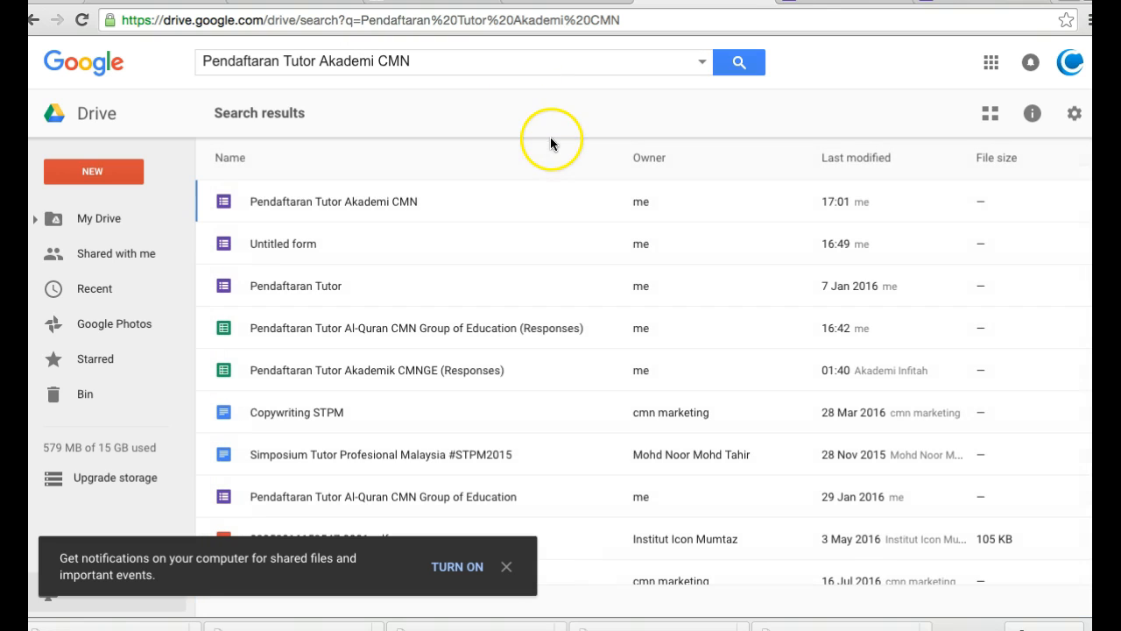
left_click(399, 206)
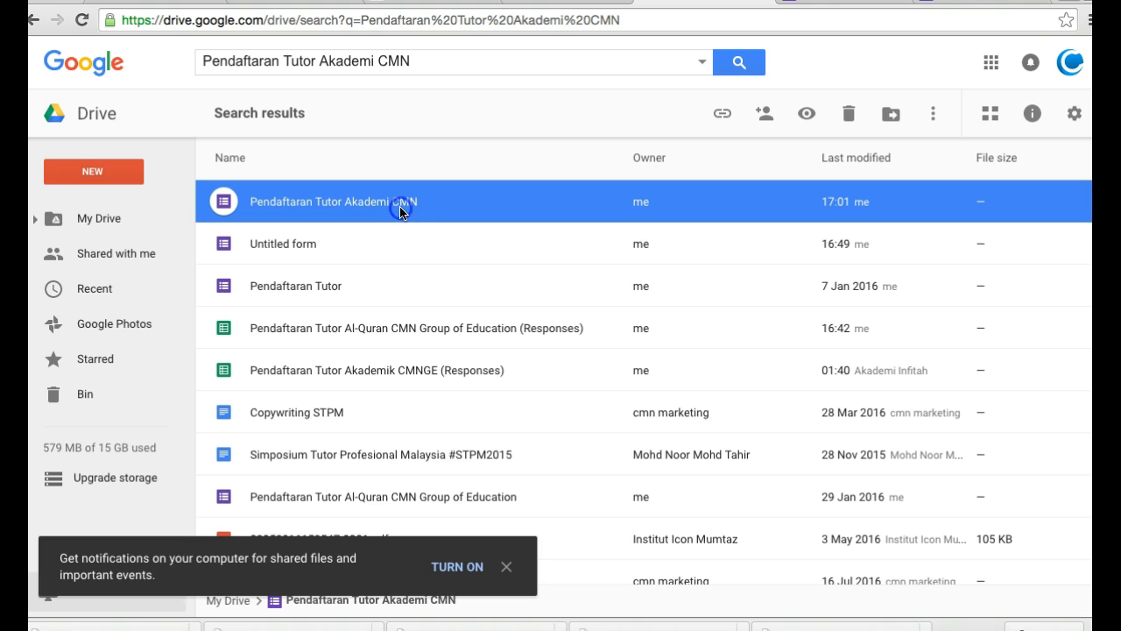
double_click(400, 210)
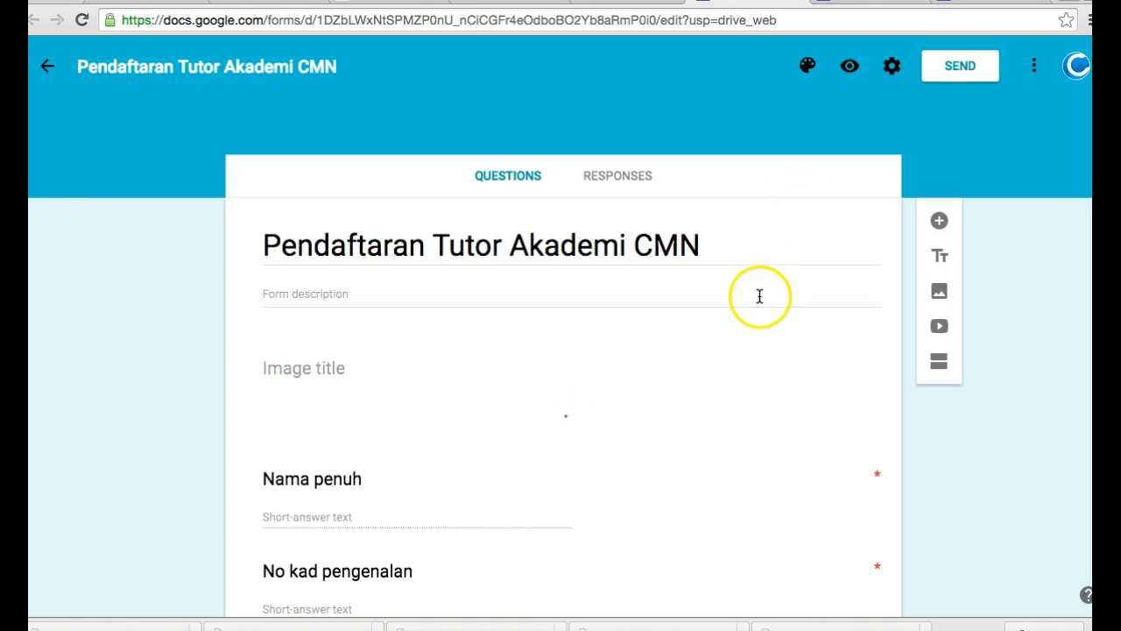
Create a new spreadsheet as the destination for the form's responses.
left_click(621, 179)
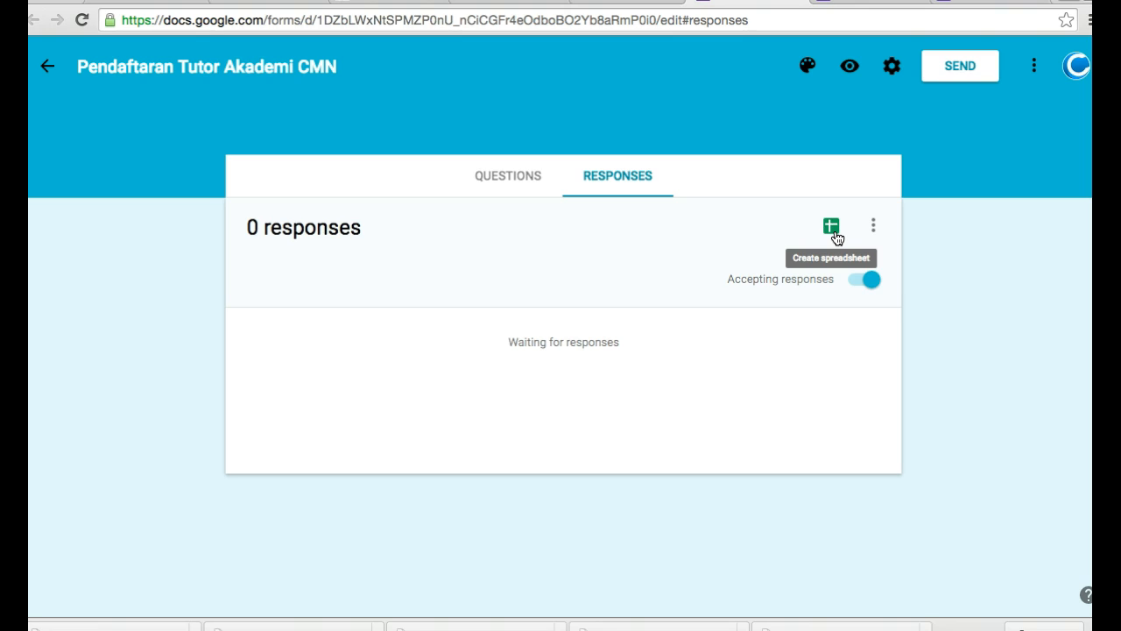
left_click(832, 228)
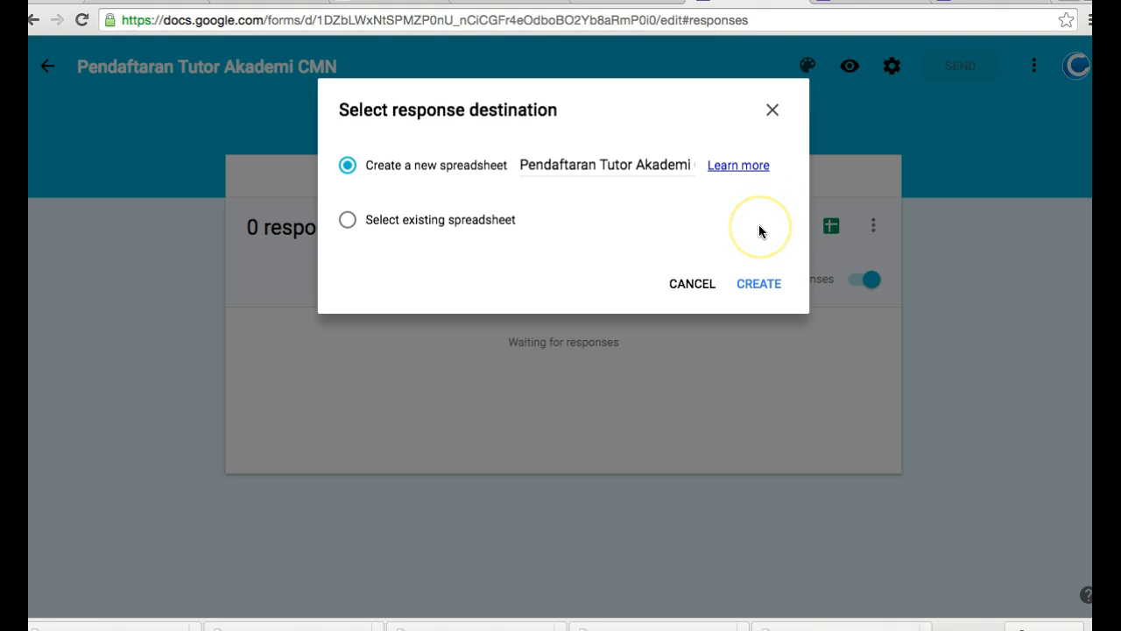
left_click(758, 283)
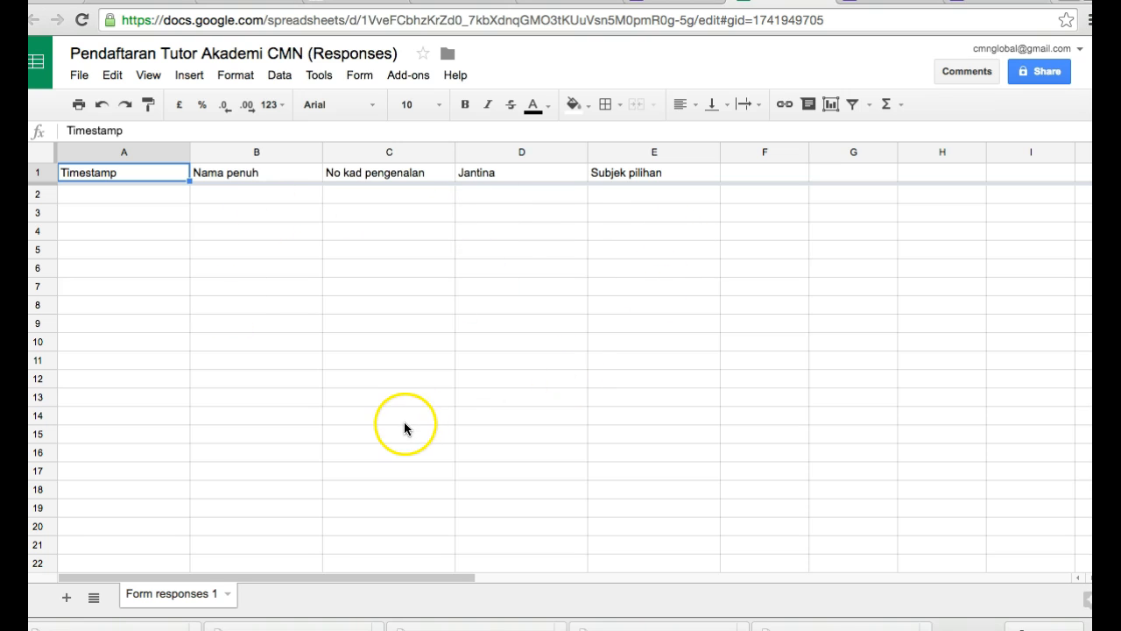
Review the question columns in the responses spreadsheet, and close it and the form to return to the Drive search results.
scroll(392, 345, "down", 1)
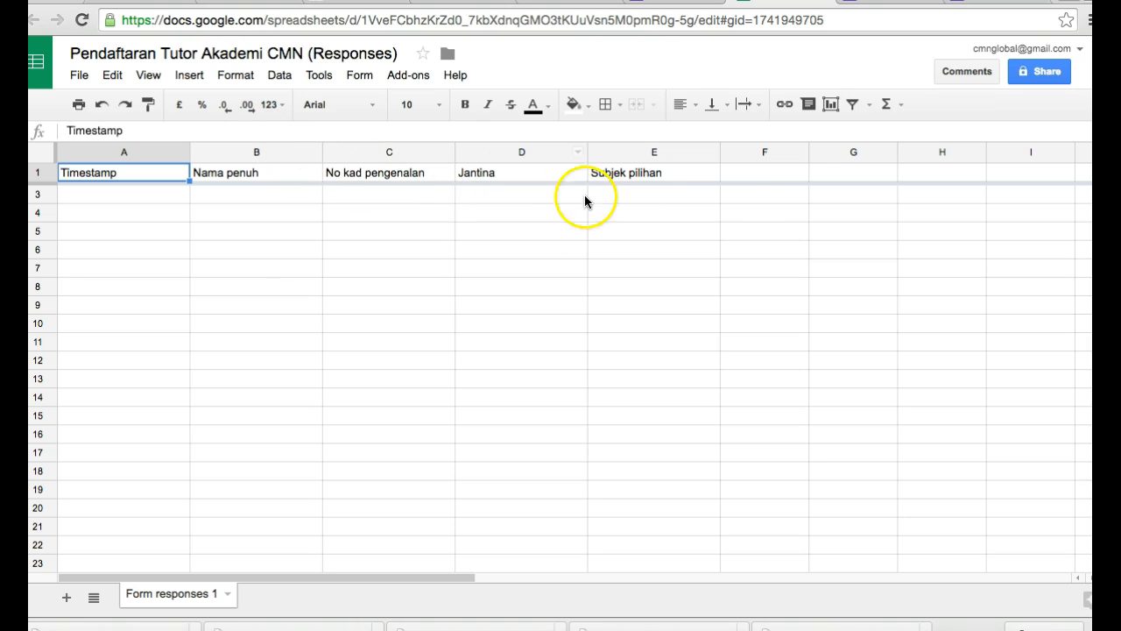
left_click(602, 273)
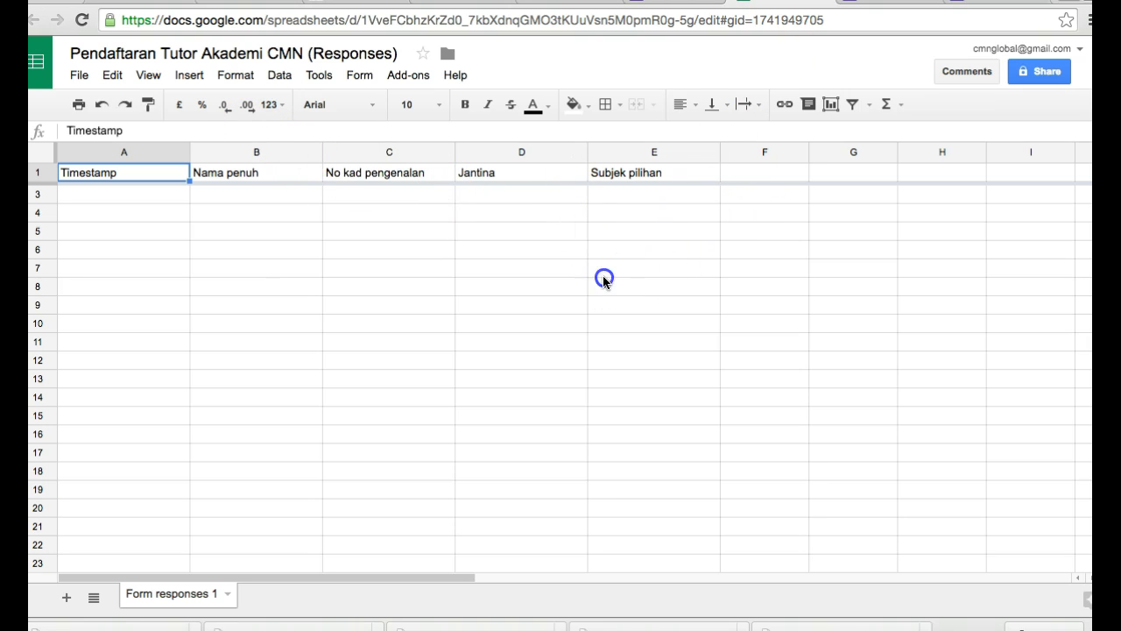
left_click(304, 238)
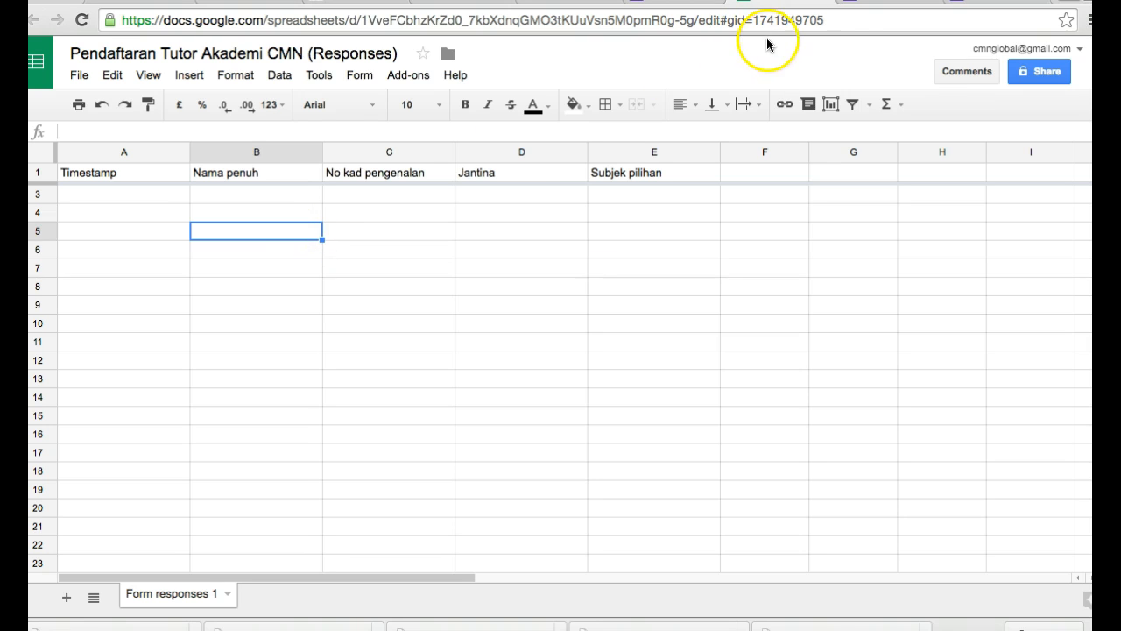
left_click(825, 0)
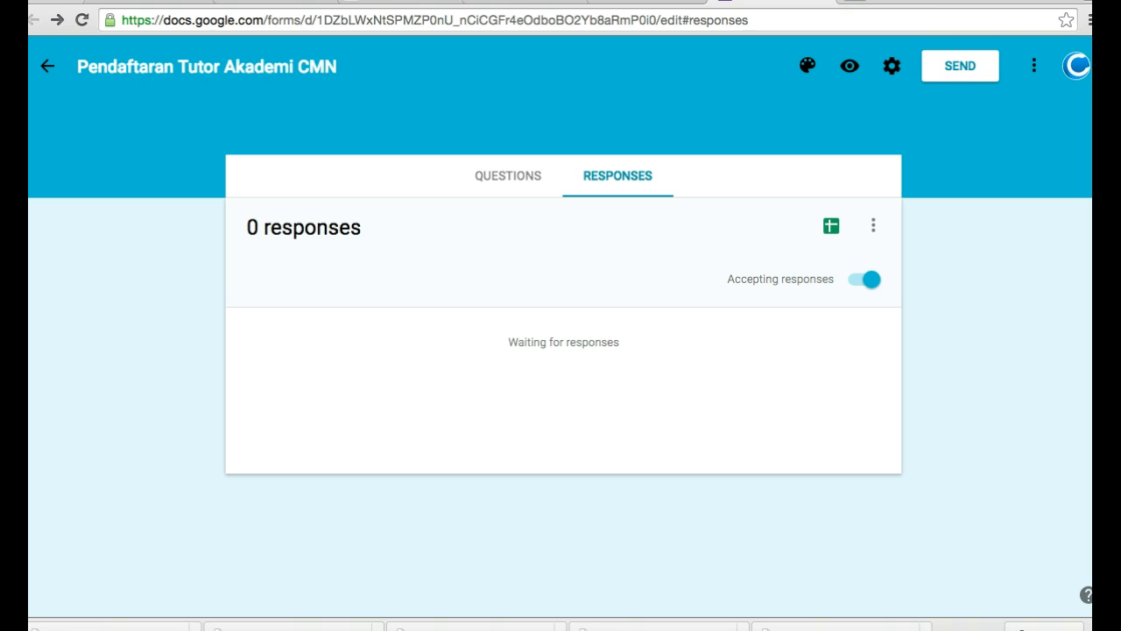
left_click(770, 2)
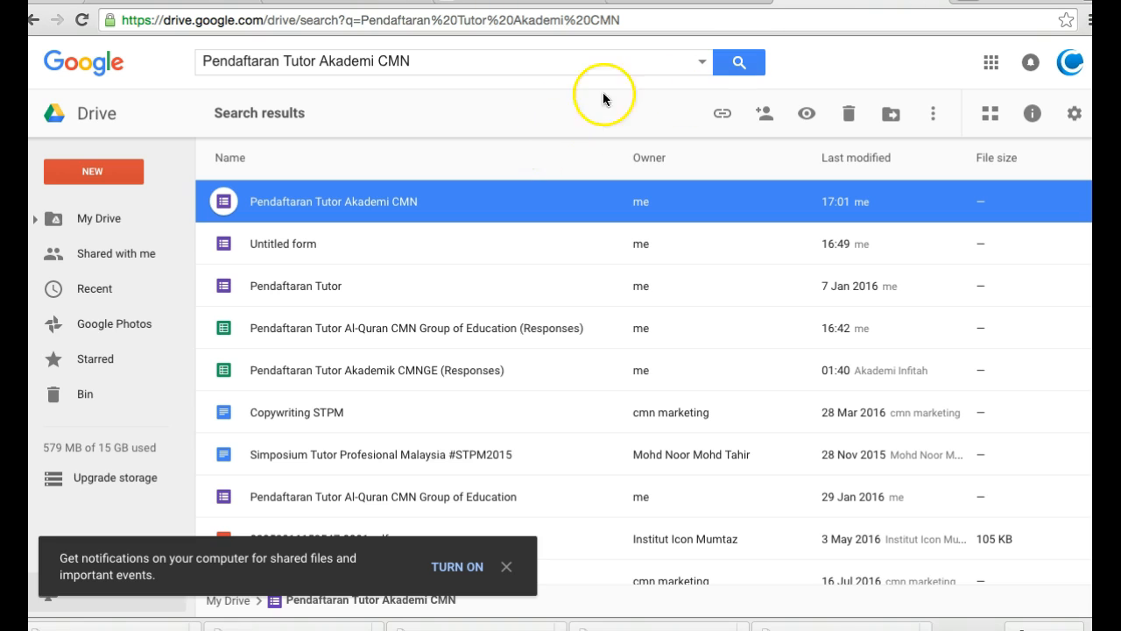
Rerun the Drive search for "Pendaftaran Tutor Akademi CMN" and look through the results for the responses spreadsheet.
left_click(620, 63)
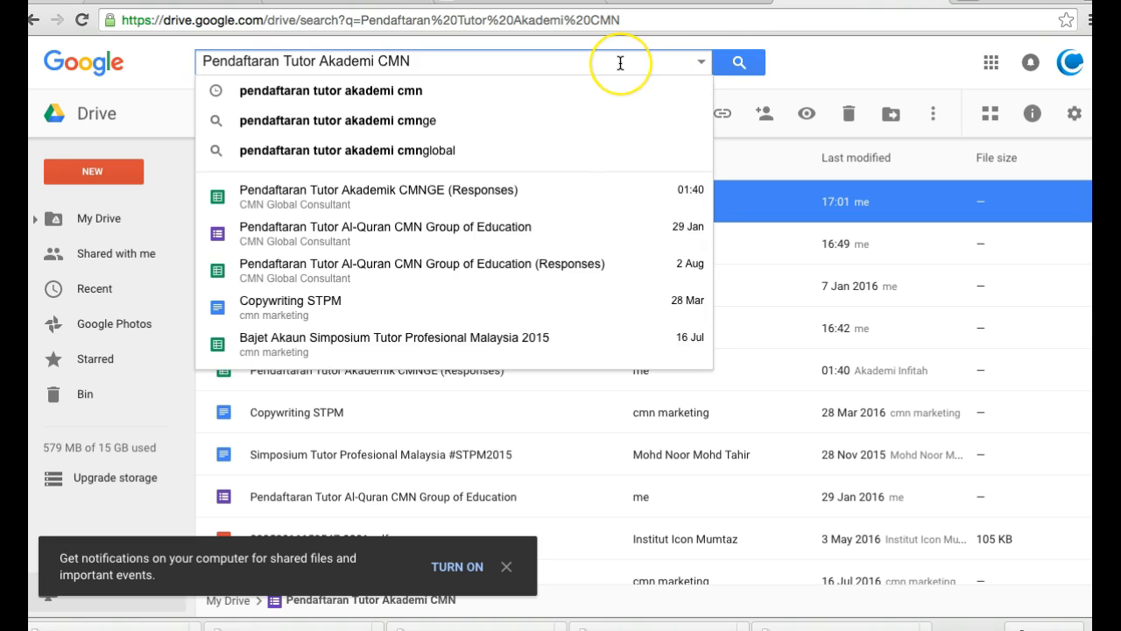
left_click(729, 62)
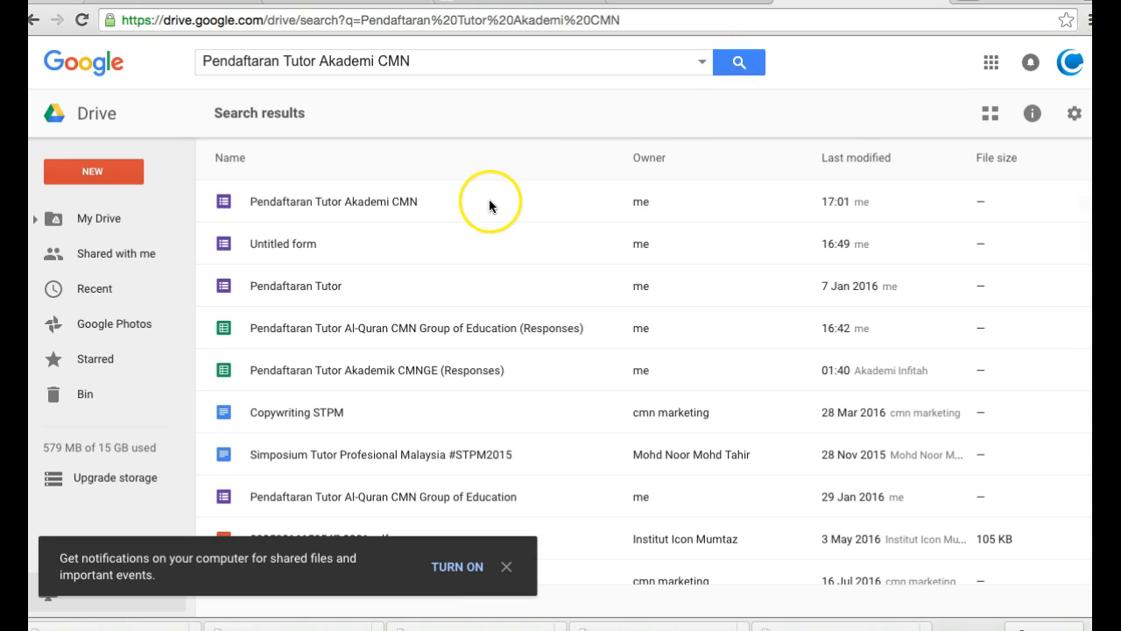
scroll(475, 237, "down", 1)
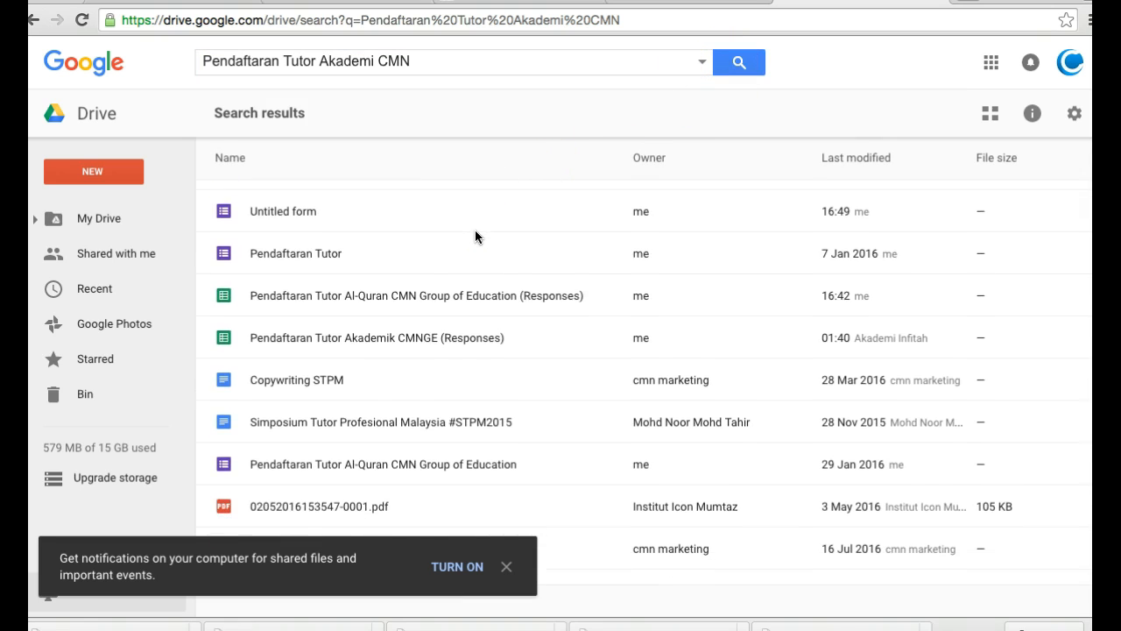
scroll(474, 230, "up", 1)
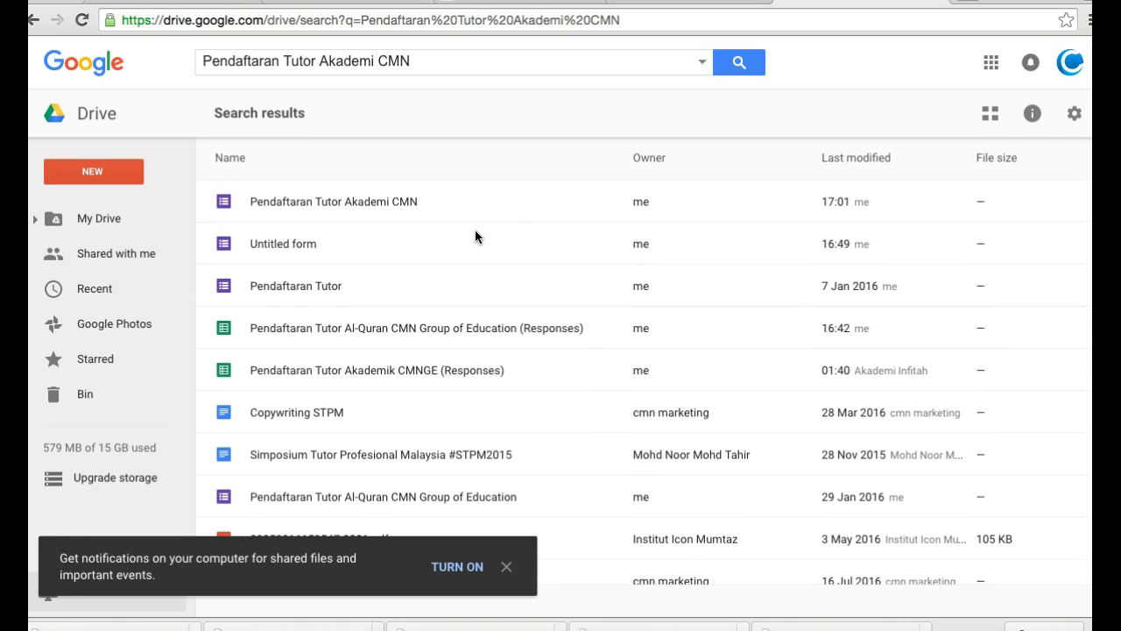
left_click(736, 66)
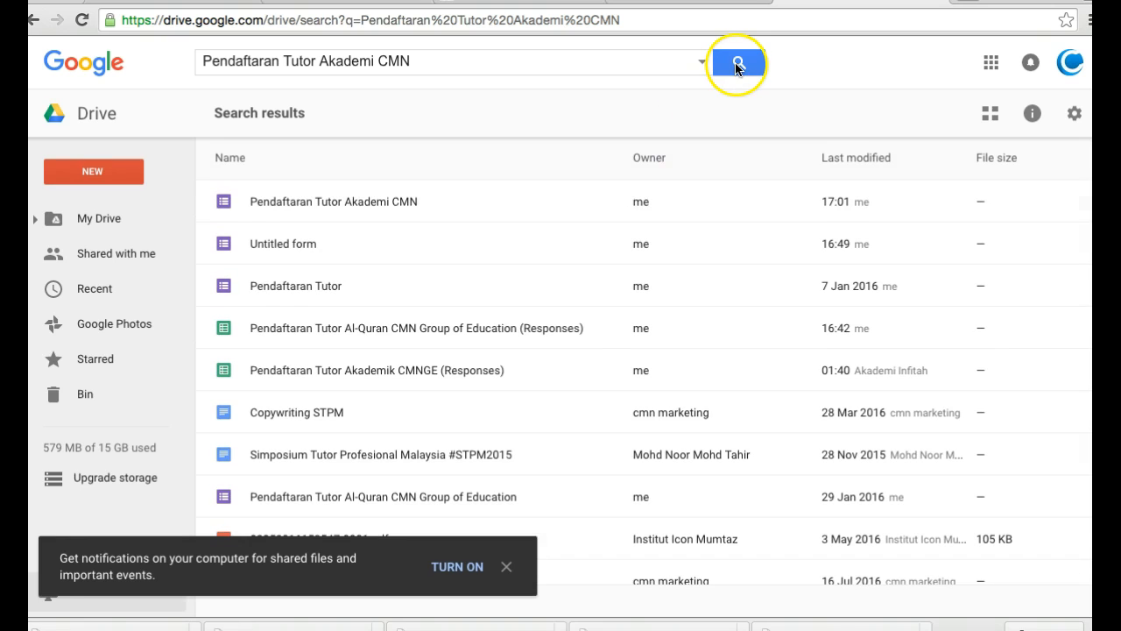
scroll(628, 197, "down", 1)
scroll(628, 194, "down", 1)
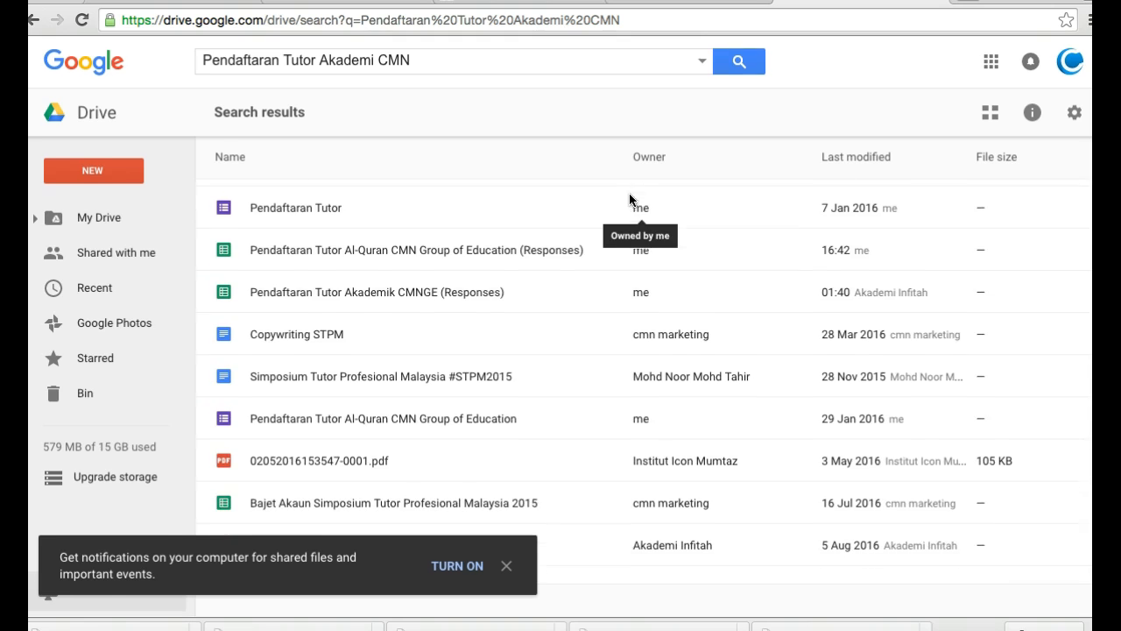
scroll(578, 343, "up", 2)
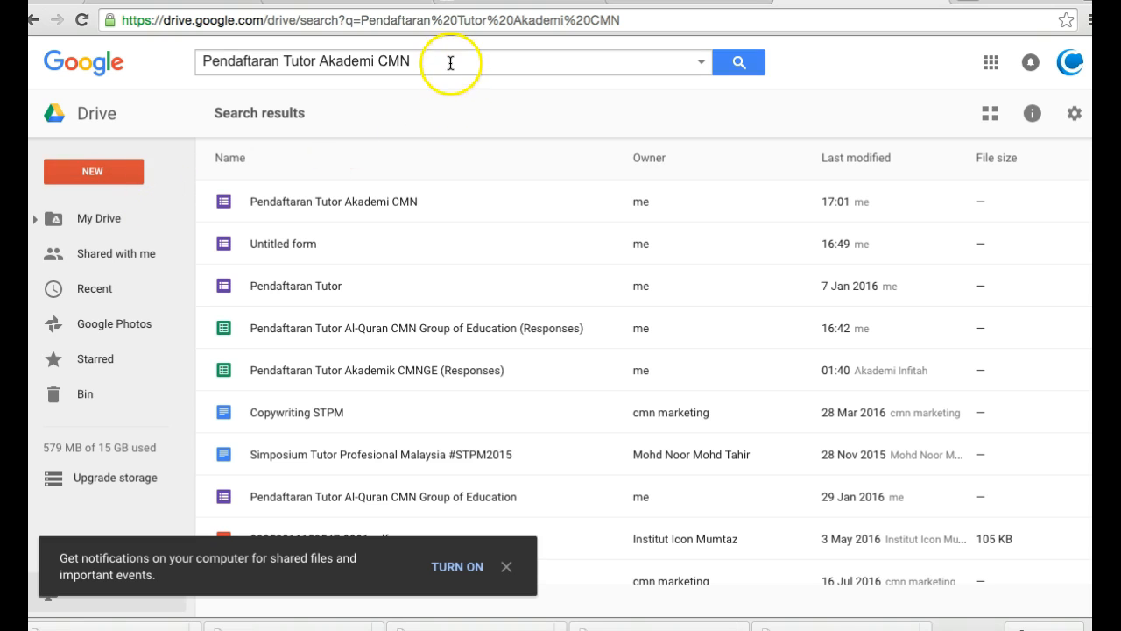
Reload Drive from the Google apps and search it for "Akademi CMN".
left_click(993, 63)
left_click(860, 328)
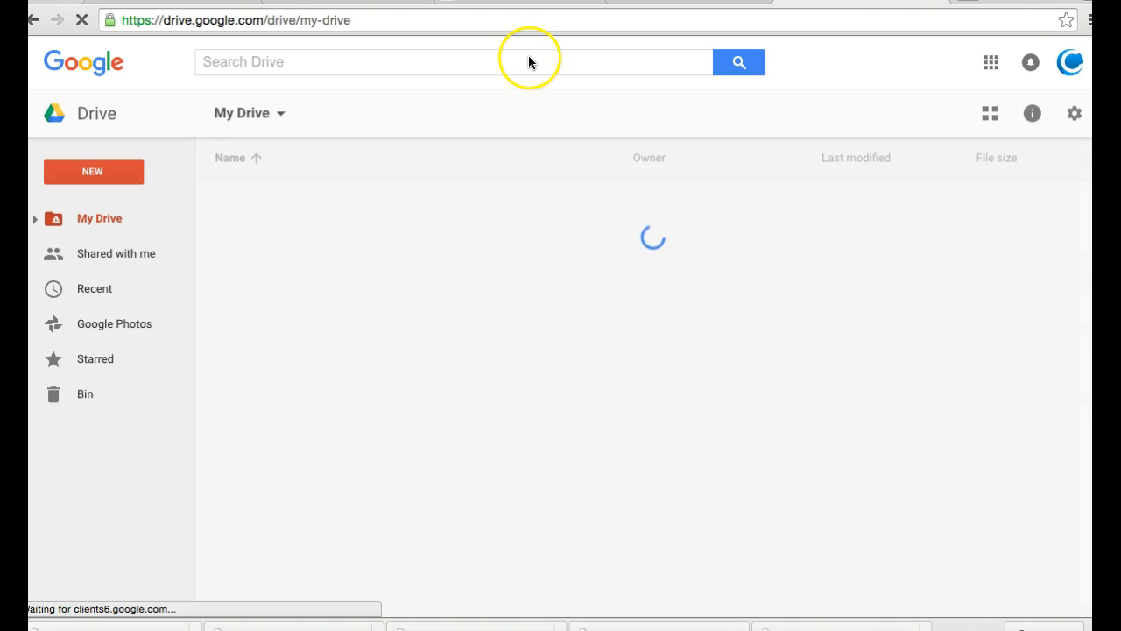
left_click(528, 59)
type("Akademi CMN")
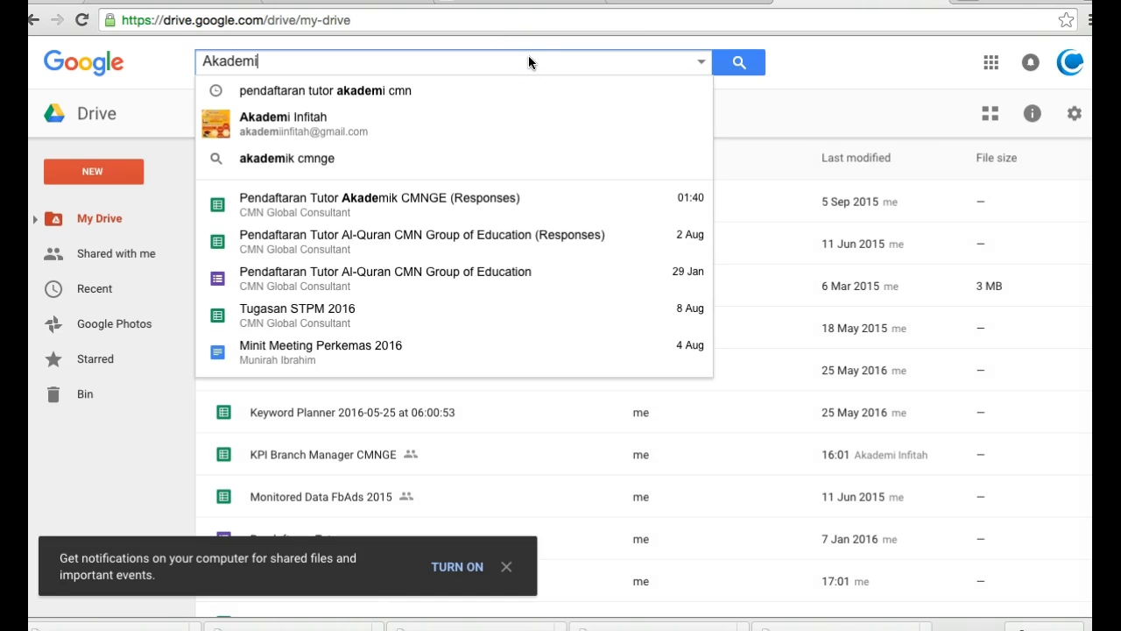
key("Return")
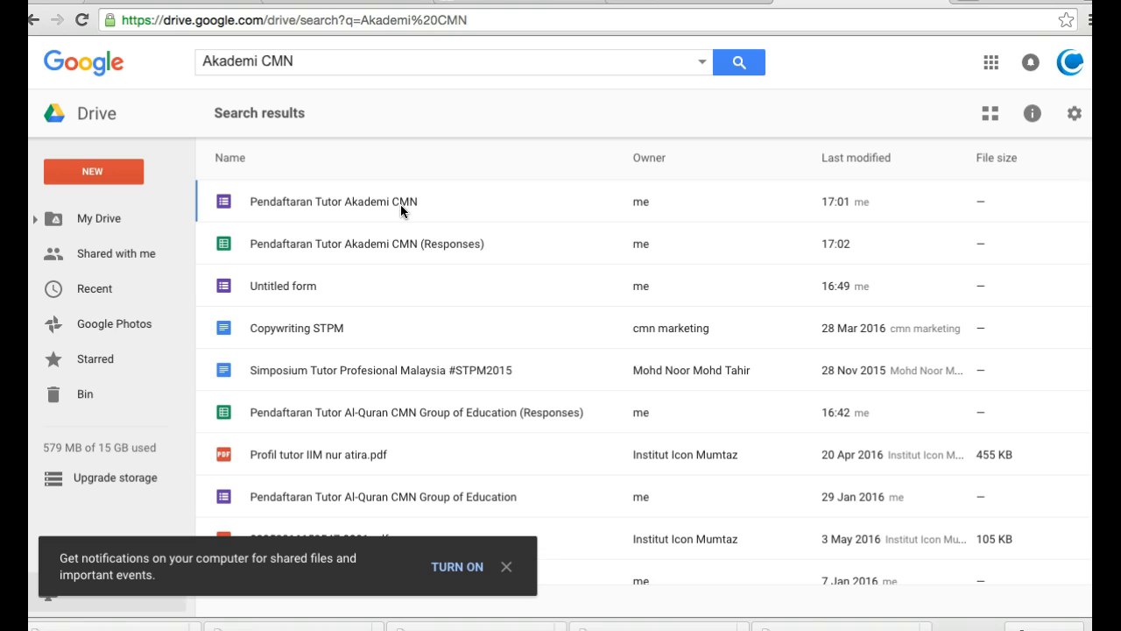
Open the Pendaftaran Tutor Akademi CMN form and its responses spreadsheet from the search results in turn, closing each after viewing.
right_click(400, 204)
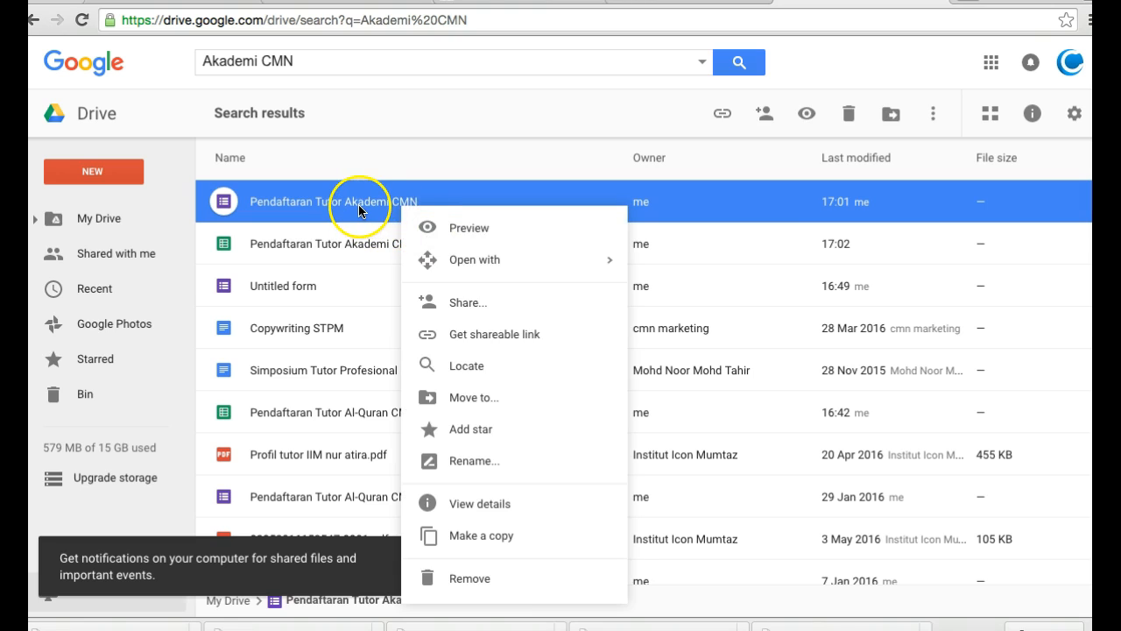
left_click(358, 204)
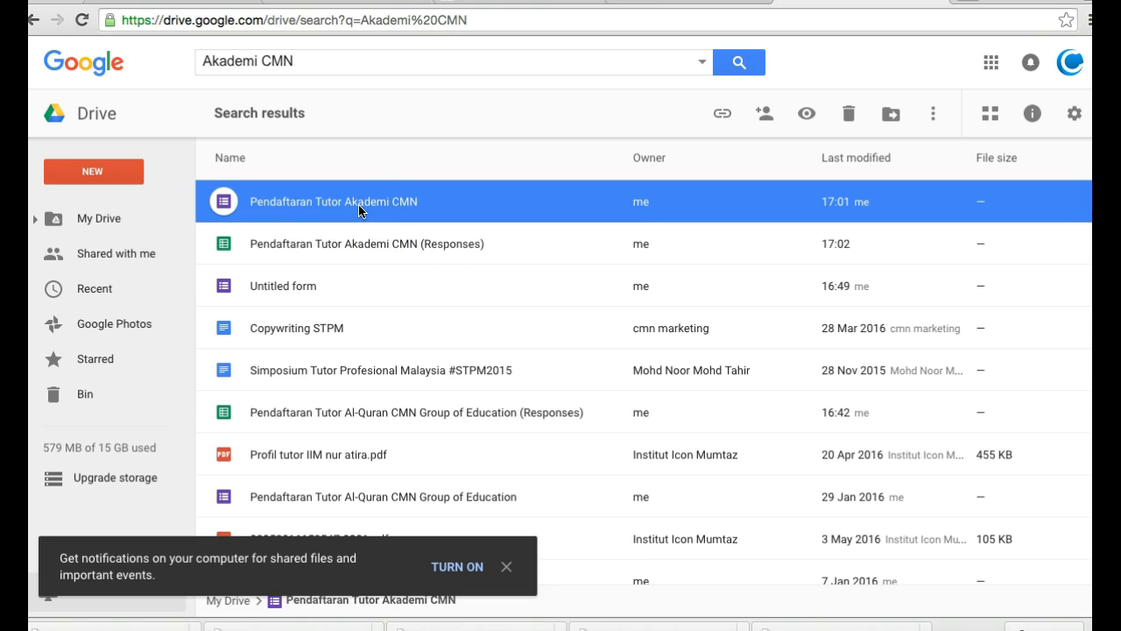
double_click(423, 209)
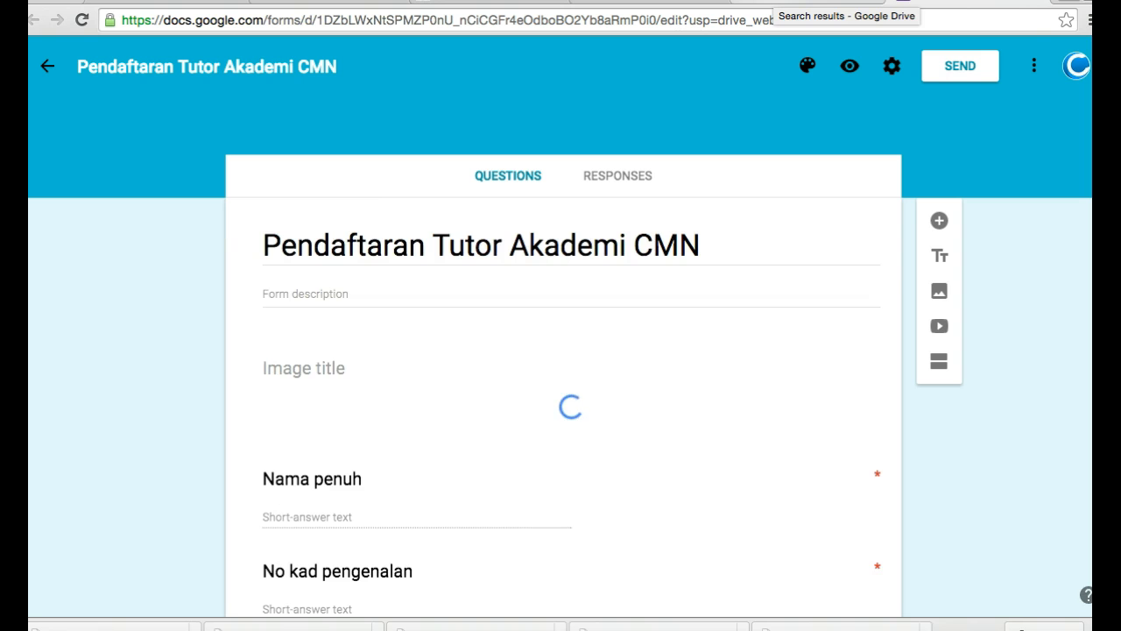
left_click(772, 1)
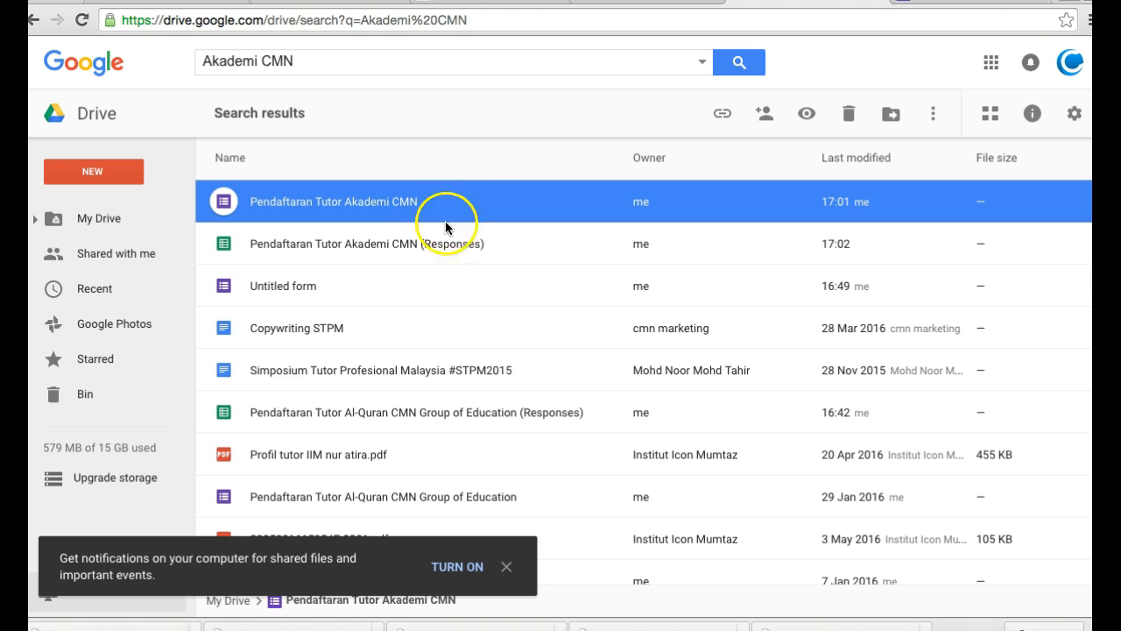
double_click(424, 250)
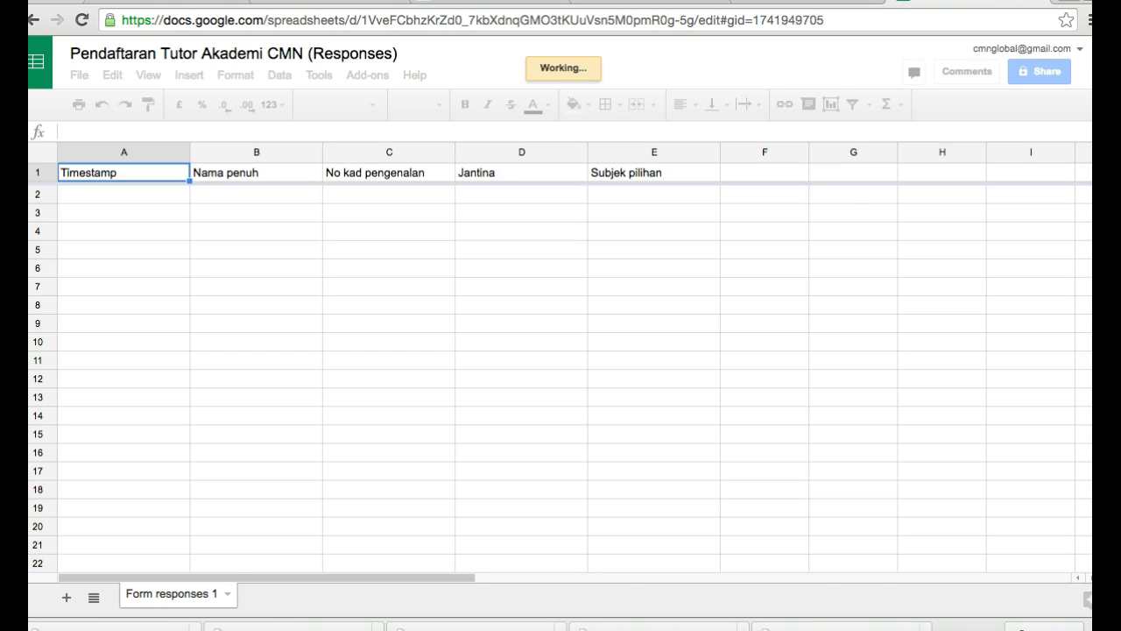
key("super+w")
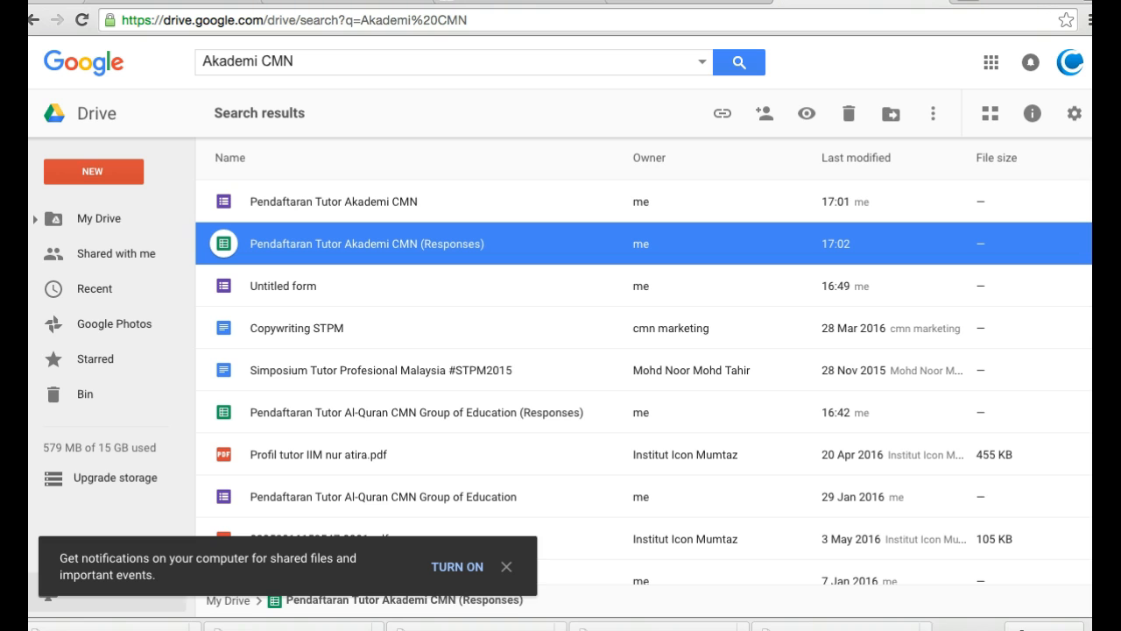